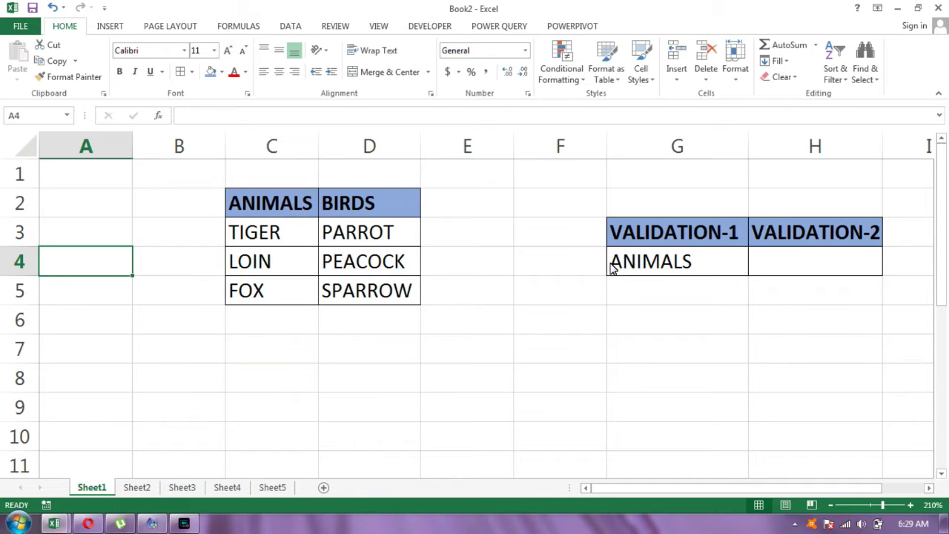
Browse Book2's source table, highlighting the TIGER–FOX and PARROT–SPARROW name ranges
{"action": "key", "text": "Up"}
{"action": "key", "text": "Up"}
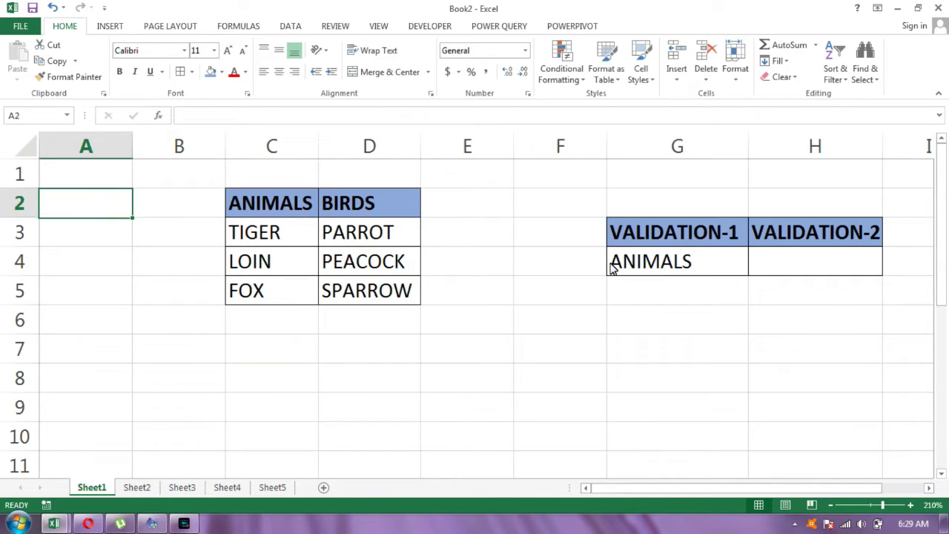
{"action": "key", "text": "Right"}
{"action": "key", "text": "Right"}
{"action": "key", "text": "Down"}
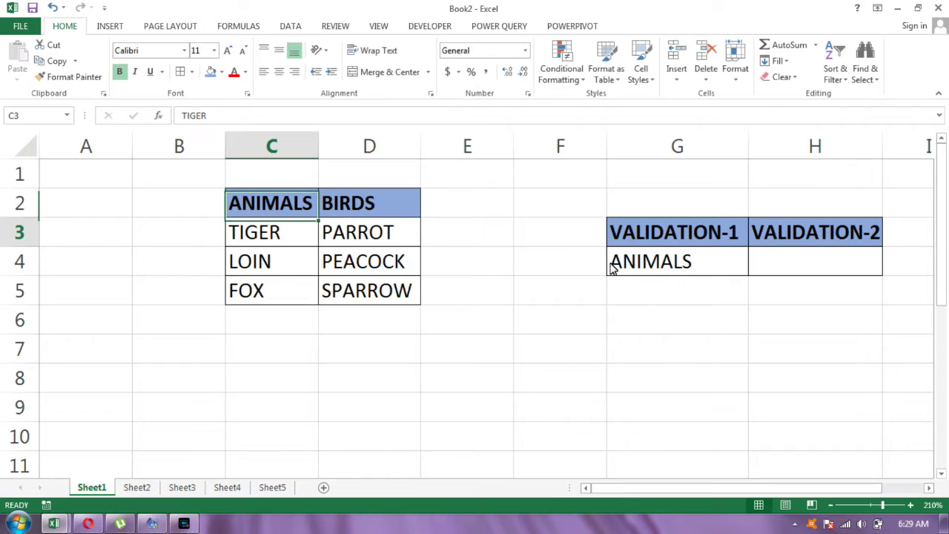
{"action": "key", "text": "shift+Down"}
{"action": "key", "text": "shift+Down"}
{"action": "key", "text": "Right"}
{"action": "key", "text": "shift+Down"}
{"action": "key", "text": "shift+Down"}
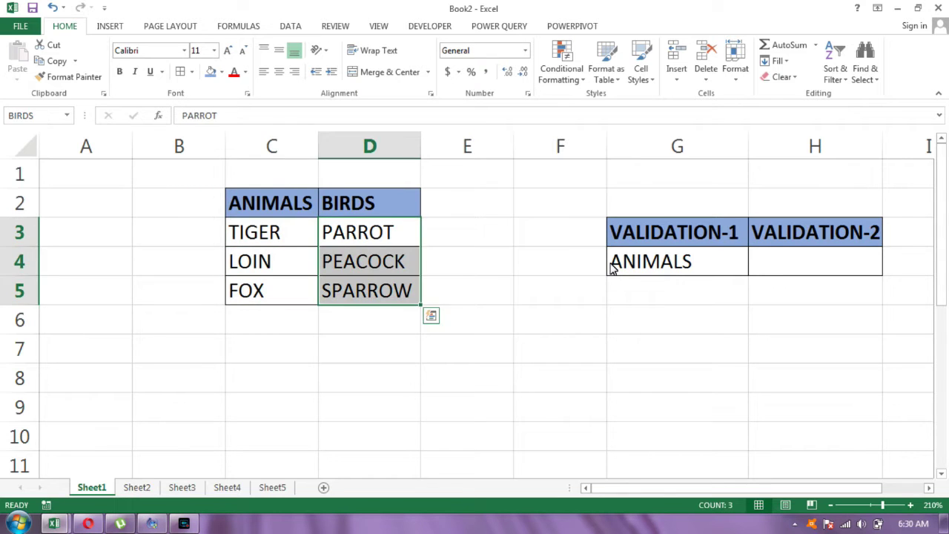
{"action": "key", "text": "Up"}
{"action": "key", "text": "Right"}
{"action": "key", "text": "Right"}
{"action": "key", "text": "Right"}
{"action": "key", "text": "Down"}
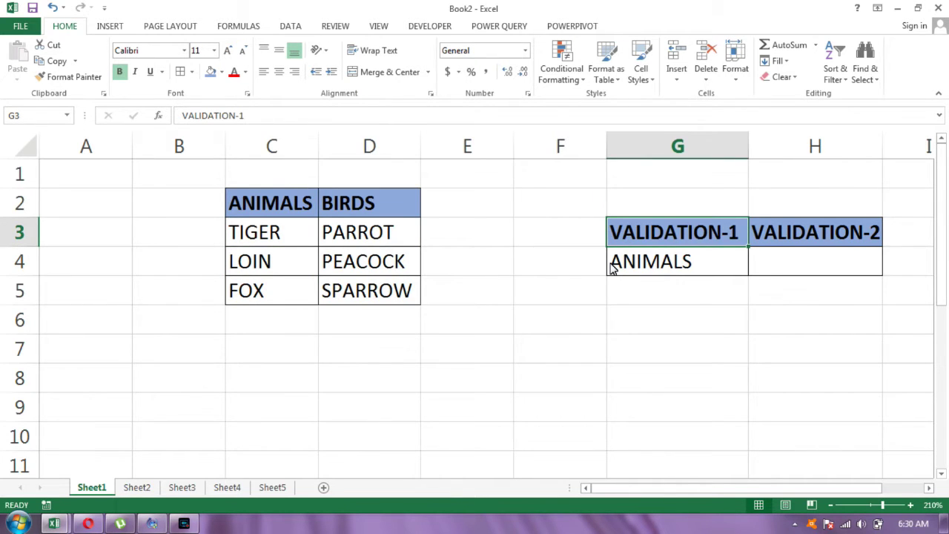
Look through G4's drop-down choices in Book2 and leave it on ANIMALS
{"action": "key", "text": "Down"}
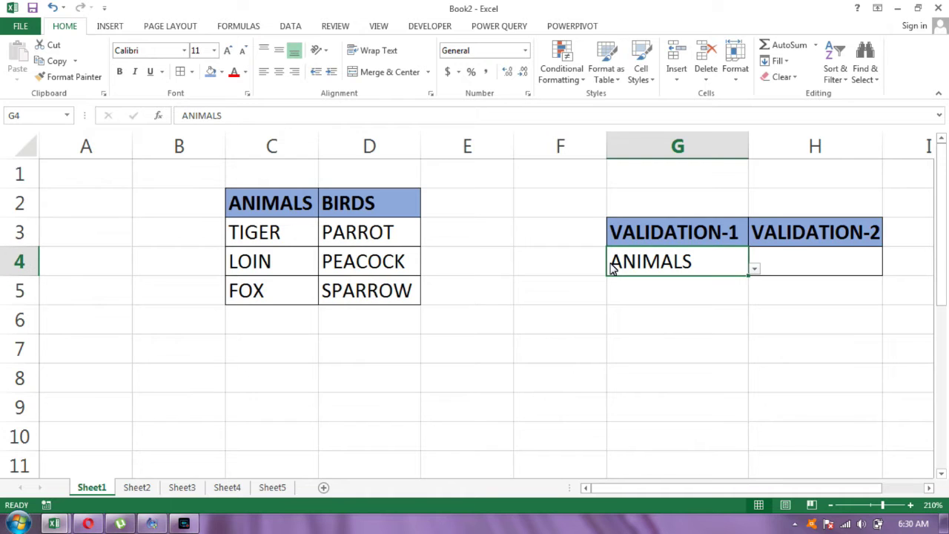
{"action": "key", "text": "alt+Down"}
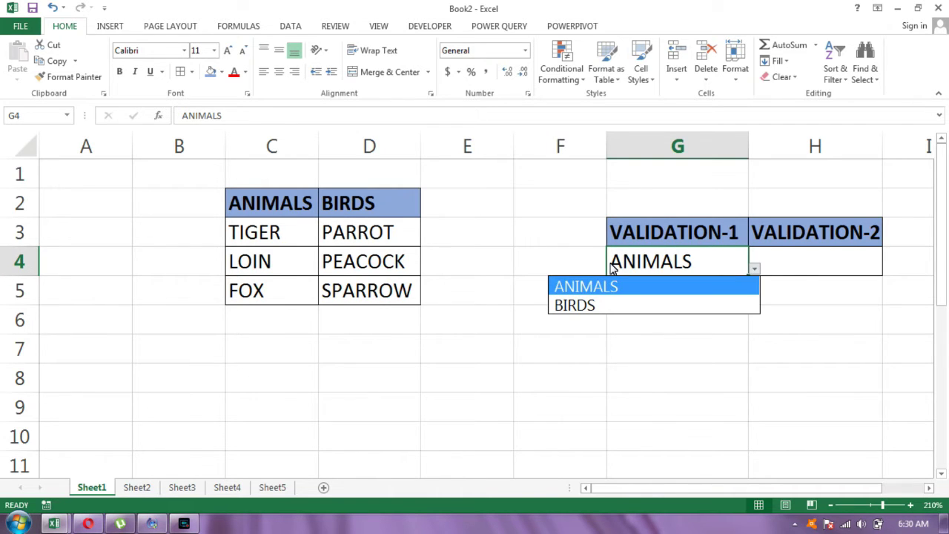
{"action": "key", "text": "Down"}
{"action": "key", "text": "Up"}
{"action": "key", "text": "Return"}
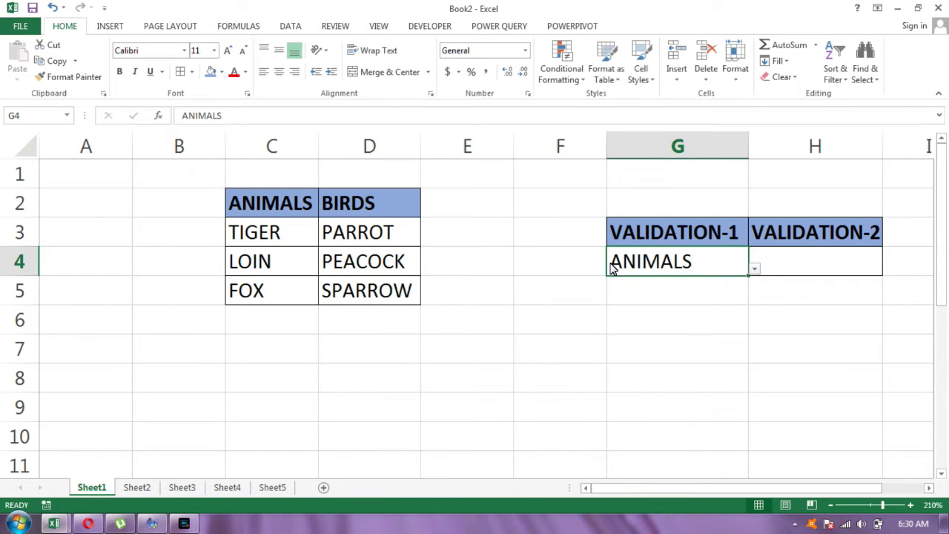
Highlight the animal names from TIGER to FOX to show the ANIMALS range
{"action": "key", "text": "Left"}
{"action": "key", "text": "Left"}
{"action": "key", "text": "Left"}
{"action": "key", "text": "Left"}
{"action": "key", "text": "Up"}
{"action": "key", "text": "Up"}
{"action": "key", "text": "Right"}
{"action": "key", "text": "Right"}
{"action": "key", "text": "Right"}
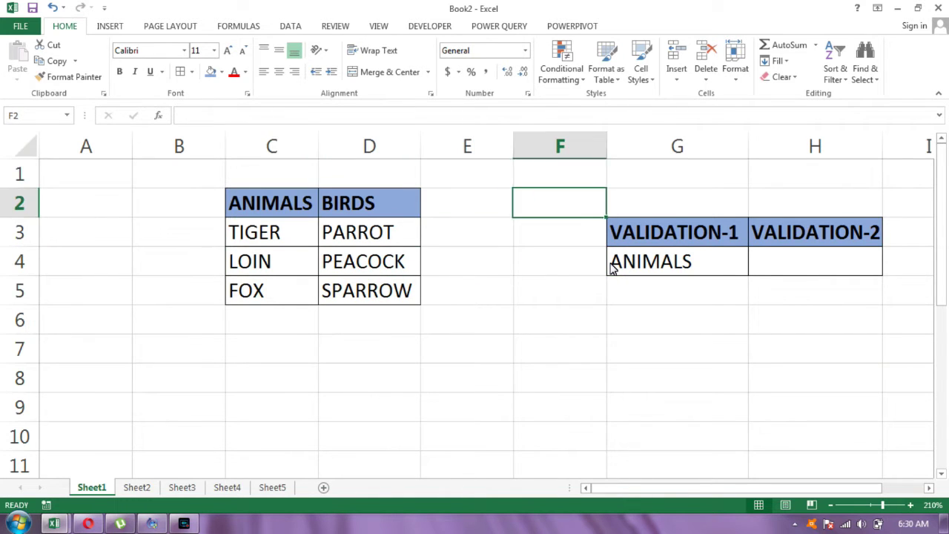
{"action": "key", "text": "Down"}
{"action": "key", "text": "Right"}
{"action": "key", "text": "Left"}
{"action": "key", "text": "Left"}
{"action": "key", "text": "Left"}
{"action": "key", "text": "Left"}
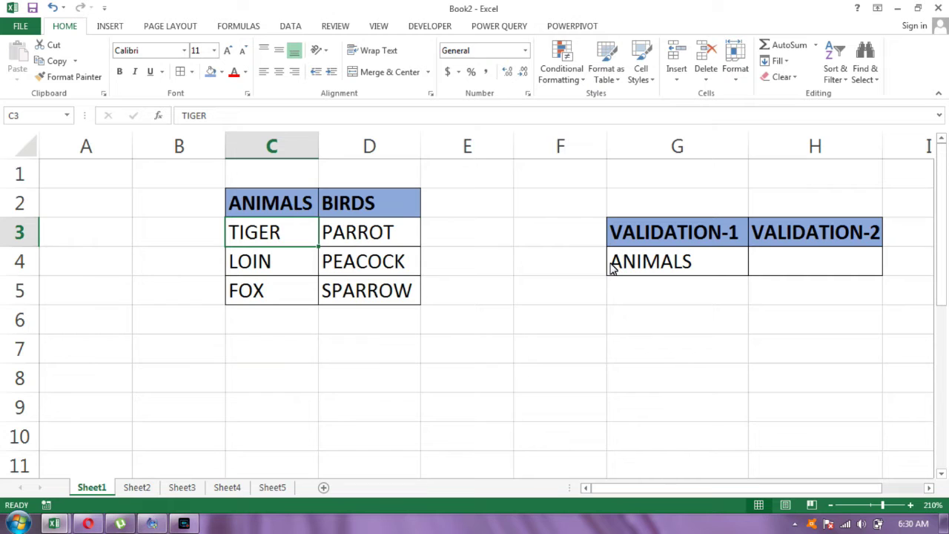
{"action": "key", "text": "shift+Down"}
{"action": "key", "text": "shift+Down"}
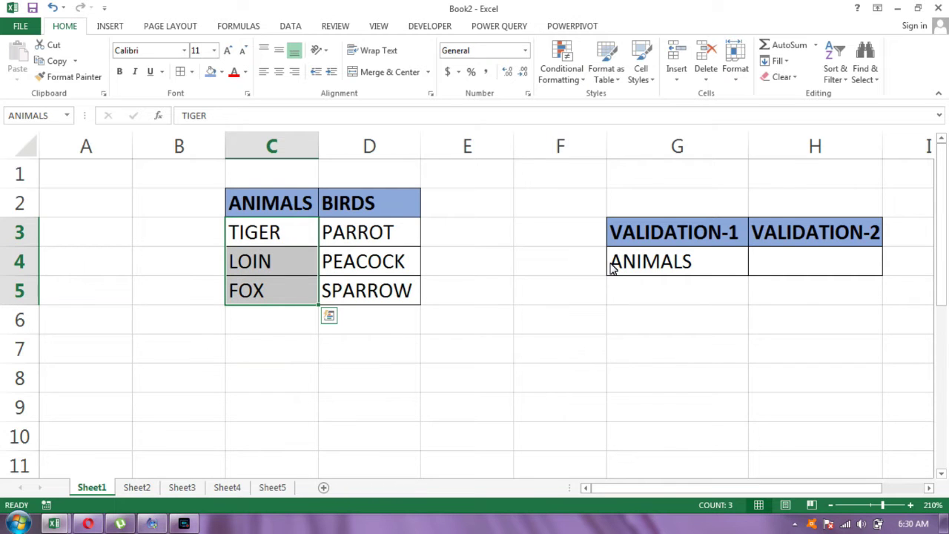
Highlight the bird names from PARROT to SPARROW to show the BIRDS range
{"action": "key", "text": "Up"}
{"action": "key", "text": "Right"}
{"action": "key", "text": "Down"}
{"action": "key", "text": "Up"}
{"action": "key", "text": "Down"}
{"action": "key", "text": "shift+Down"}
{"action": "key", "text": "shift+Down"}
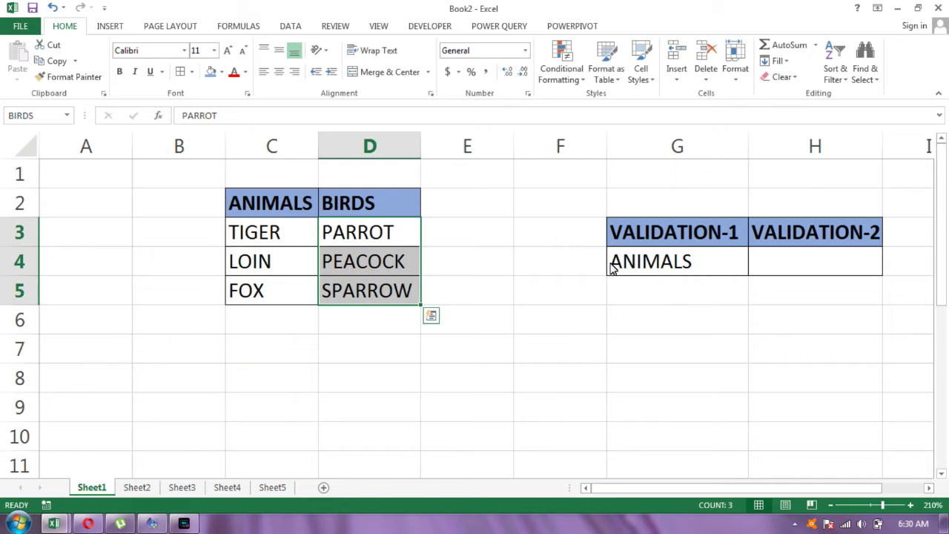
Set Book2's G4 drop-down to BIRDS
{"action": "key", "text": "Right"}
{"action": "key", "text": "Right"}
{"action": "key", "text": "Right"}
{"action": "key", "text": "Down"}
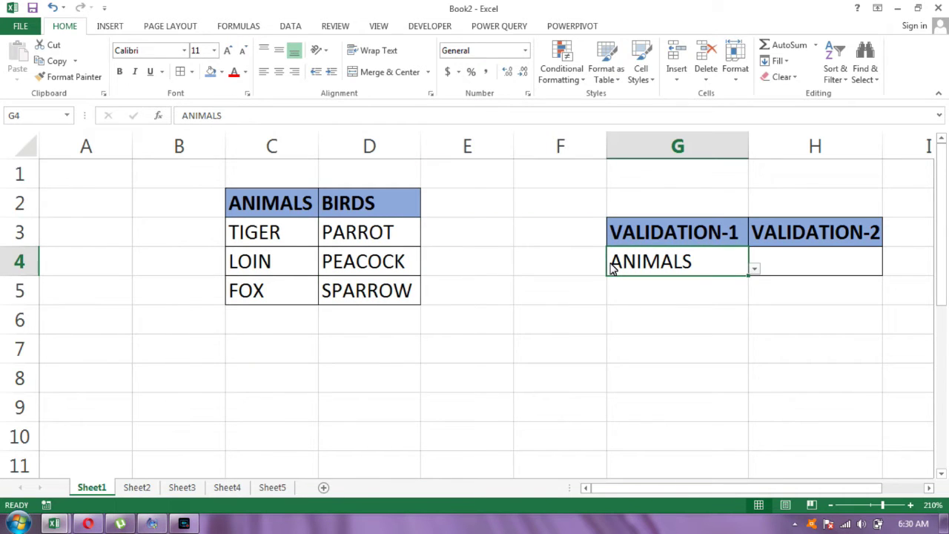
{"action": "key", "text": "alt+Down"}
{"action": "key", "text": "Down"}
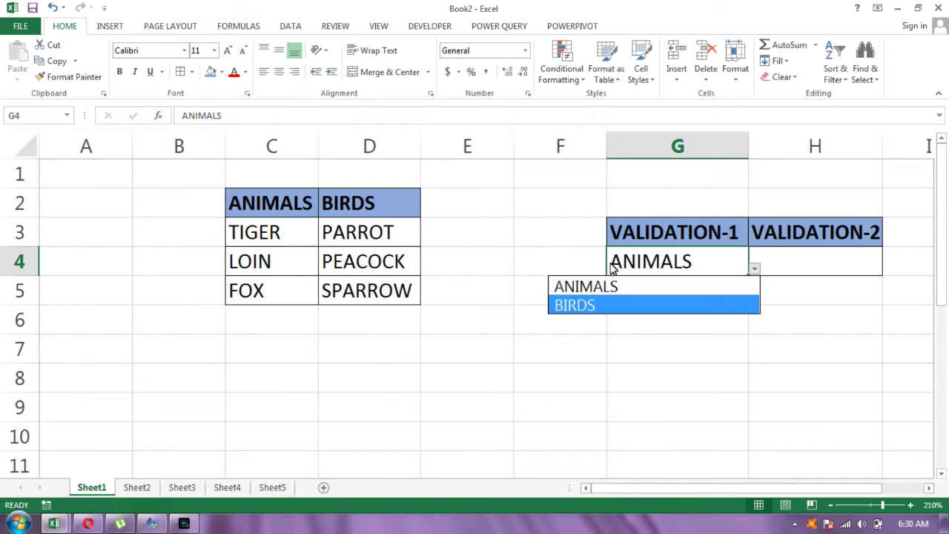
{"action": "key", "text": "Return"}
Check that H4's drop-down now lists the bird names down to SPARROW, without choosing one
{"action": "key", "text": "Up"}
{"action": "key", "text": "Right"}
{"action": "key", "text": "Down"}
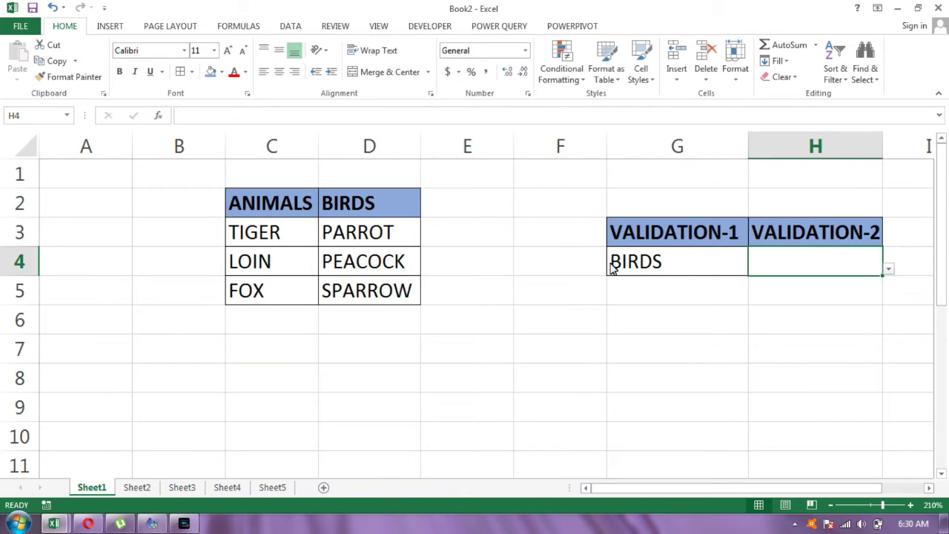
{"action": "key", "text": "alt+Down"}
{"action": "key", "text": "Down"}
{"action": "key", "text": "Down"}
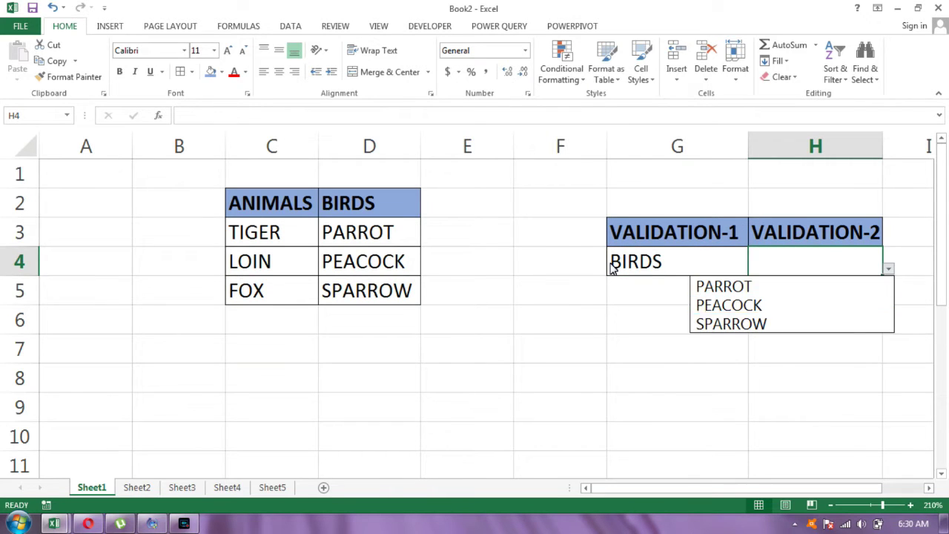
{"action": "key", "text": "Down"}
{"action": "key", "text": "Escape"}
Switch G4 back to ANIMALS
{"action": "key", "text": "Up"}
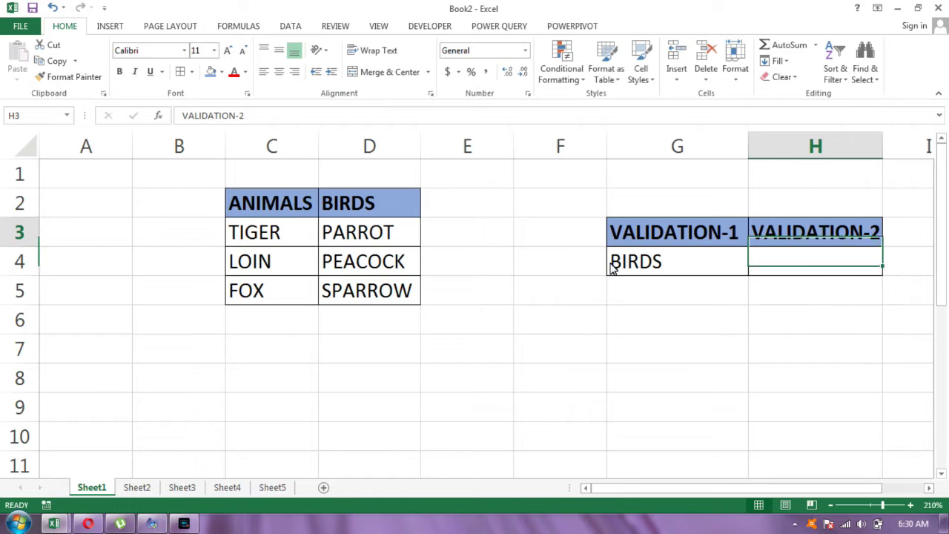
{"action": "key", "text": "Left"}
{"action": "key", "text": "Down"}
{"action": "key", "text": "alt+Down"}
{"action": "key", "text": "Up"}
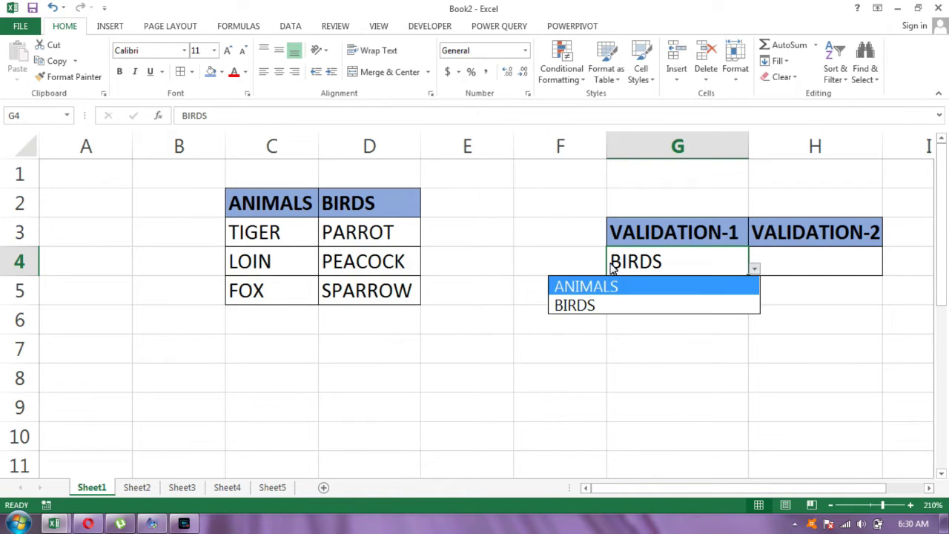
{"action": "key", "text": "Return"}
Check that H4's list now offers the animal names TIGER and LOIN, leaving H4 empty
{"action": "key", "text": "Right"}
{"action": "key", "text": "alt+Down"}
{"action": "key", "text": "Down"}
{"action": "key", "text": "Down"}
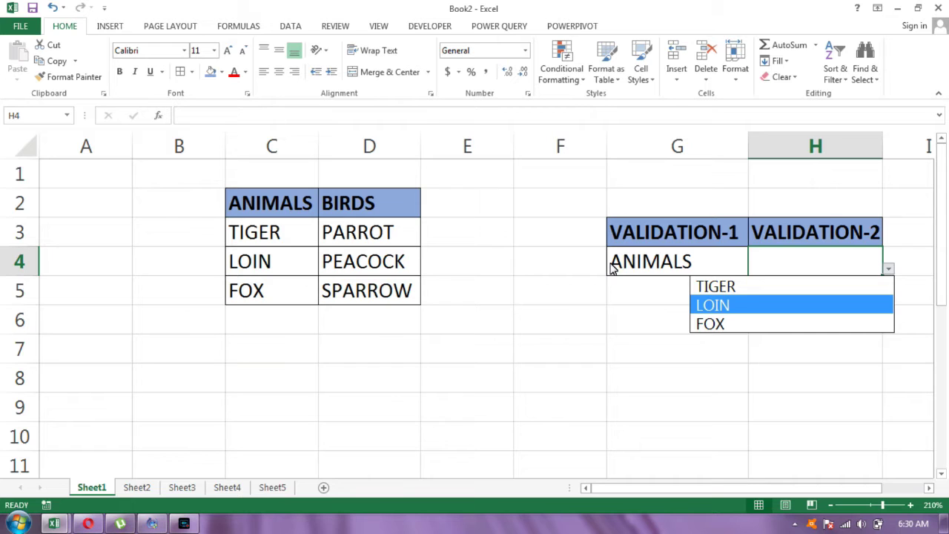
{"action": "key", "text": "Up"}
{"action": "key", "text": "Down"}
{"action": "key", "text": "Down"}
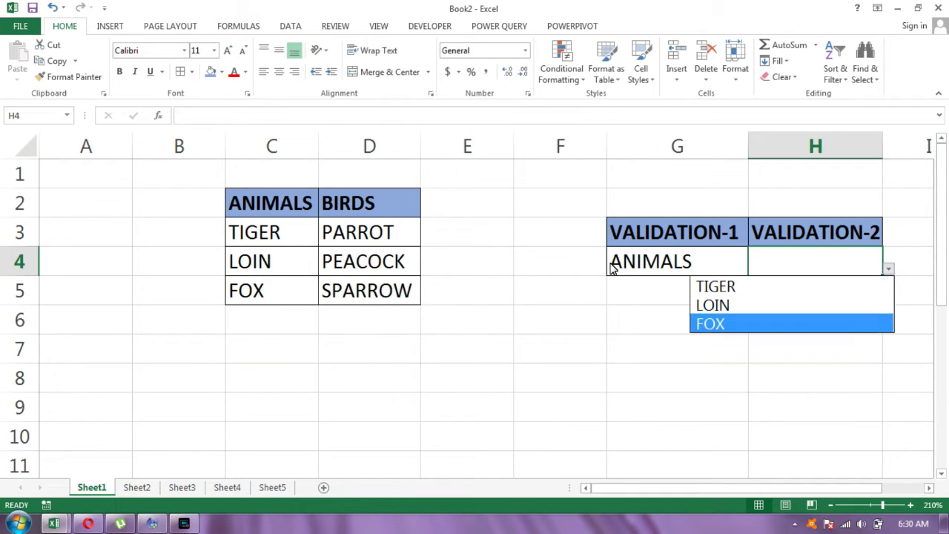
{"action": "key", "text": "Escape"}
{"action": "key", "text": "Up"}
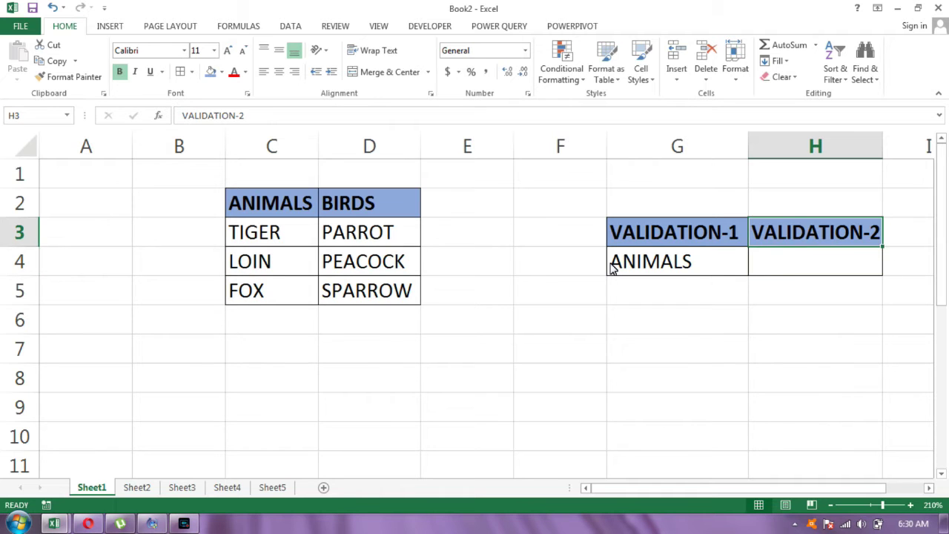
{"action": "key", "text": "Left"}
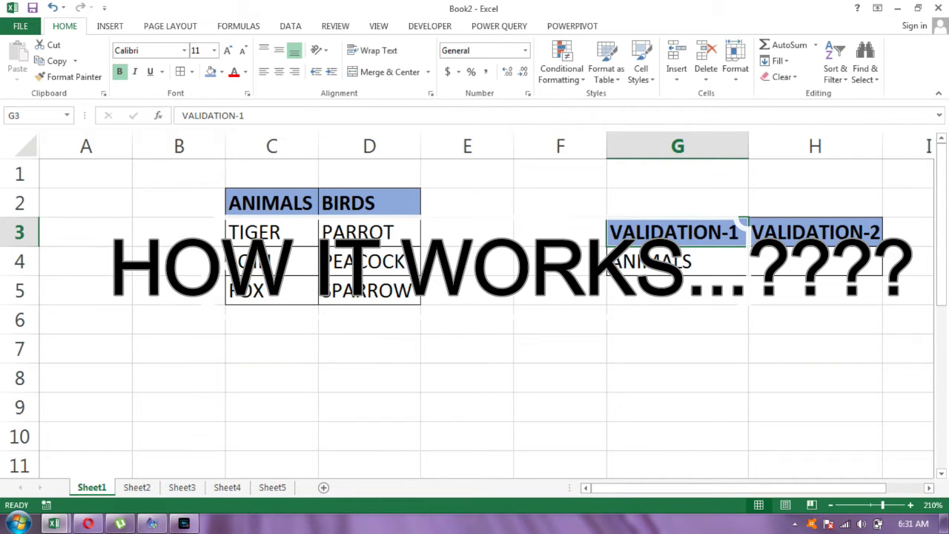
Select the ANIMALS and BIRDS table C2:D5 in Book2 and copy it
{"action": "key", "text": "Up"}
{"action": "key", "text": "Left"}
{"action": "key", "text": "Left"}
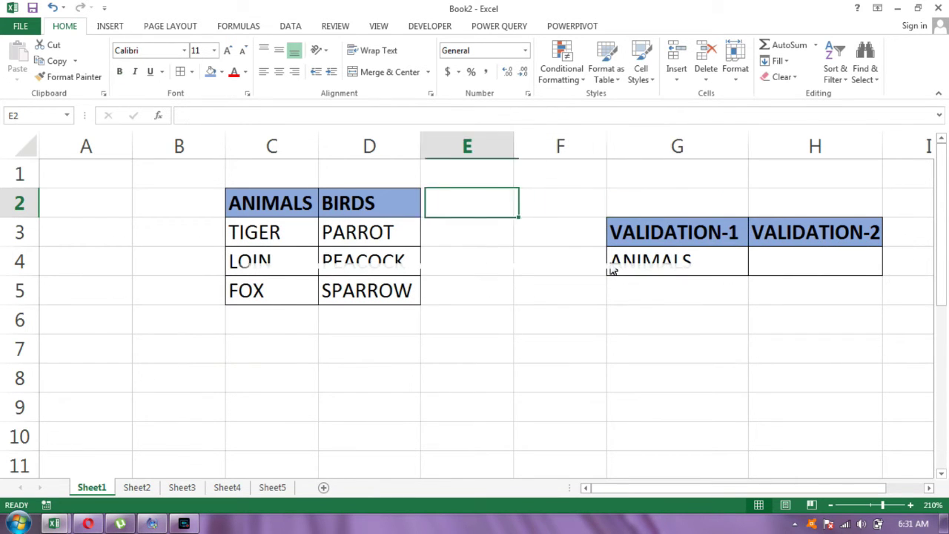
{"action": "key", "text": "Left"}
{"action": "key", "text": "Left"}
{"action": "key", "text": "shift+Right"}
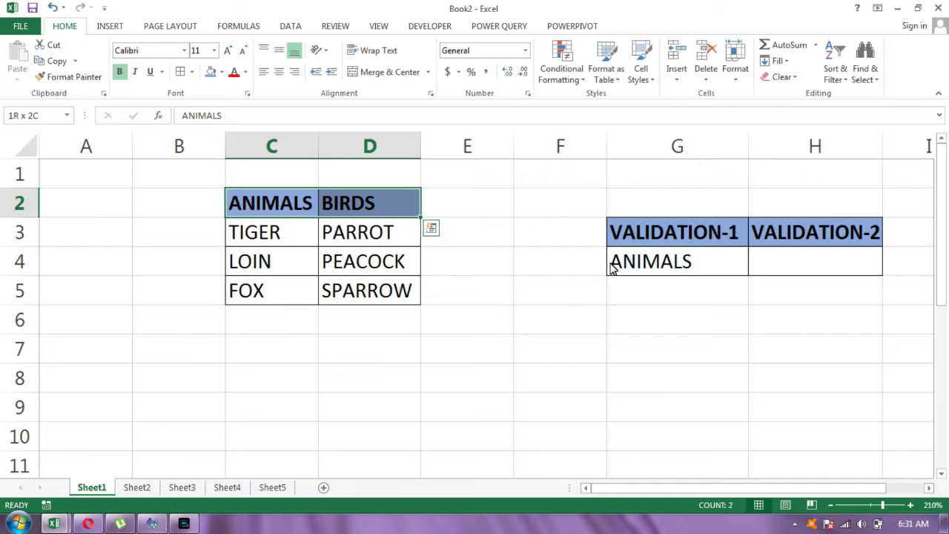
{"action": "key", "text": "shift+Down"}
{"action": "key", "text": "shift+Down"}
{"action": "key", "text": "shift+Down"}
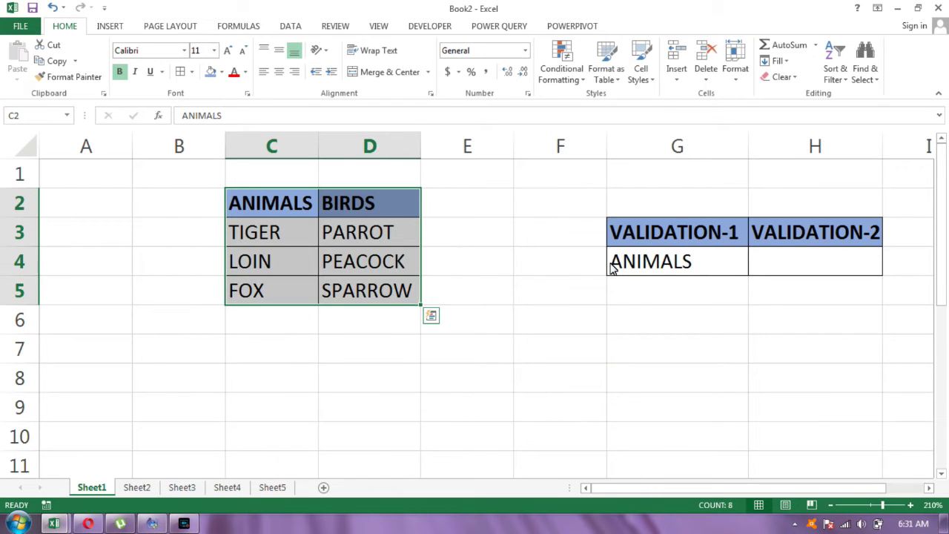
{"action": "key", "text": "ctrl+c"}
Paste the copied table into Book1 starting at cell D3
{"action": "key", "text": "alt+Tab"}
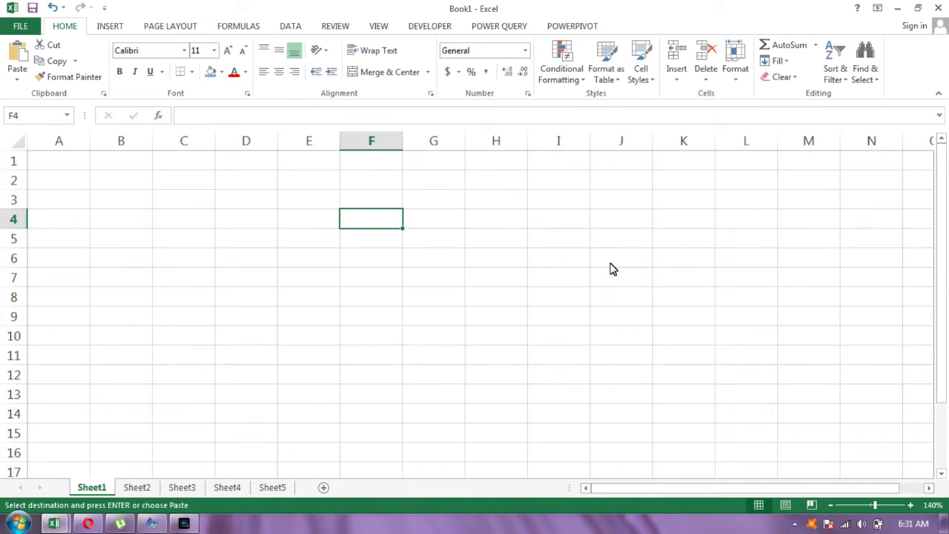
{"action": "key", "text": "Left"}
{"action": "key", "text": "Up"}
{"action": "key", "text": "Left"}
{"action": "key", "text": "ctrl+v"}
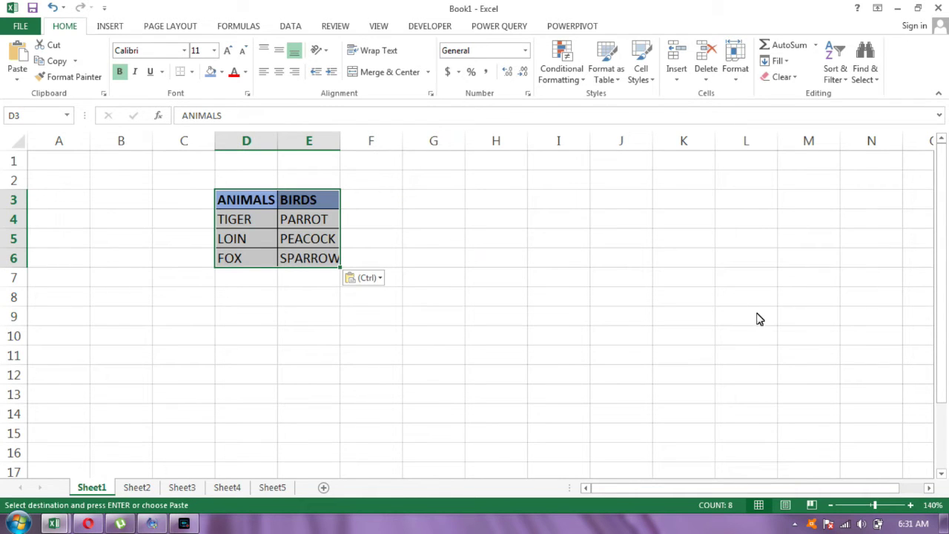
Zoom in on Book1 five steps and select the animal names in D4:D6
{"action": "left_click", "coordinate": [912, 505]}
{"action": "left_click", "coordinate": [913, 505]}
{"action": "left_click", "coordinate": [912, 505]}
{"action": "left_click", "coordinate": [912, 505]}
{"action": "left_click", "coordinate": [912, 505]}
{"action": "left_click", "coordinate": [913, 505]}
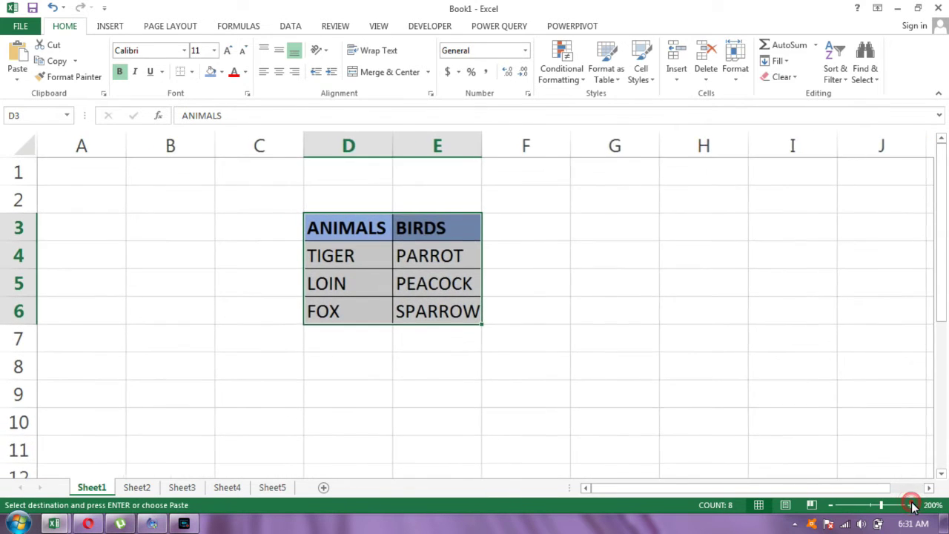
{"action": "left_click", "coordinate": [913, 505]}
{"action": "left_click_drag", "start_coordinate": [371, 267], "coordinate": [375, 261]}
{"action": "key", "text": "shift+Down"}
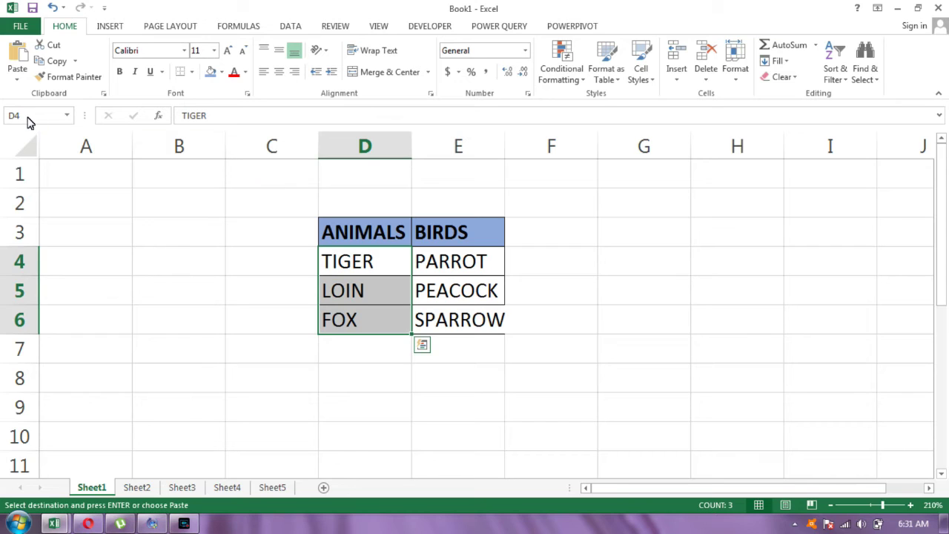
Name D4:D6 ANIMALS and E4:E6 BIRDS through the Name Box
{"action": "left_click", "coordinate": [28, 118]}
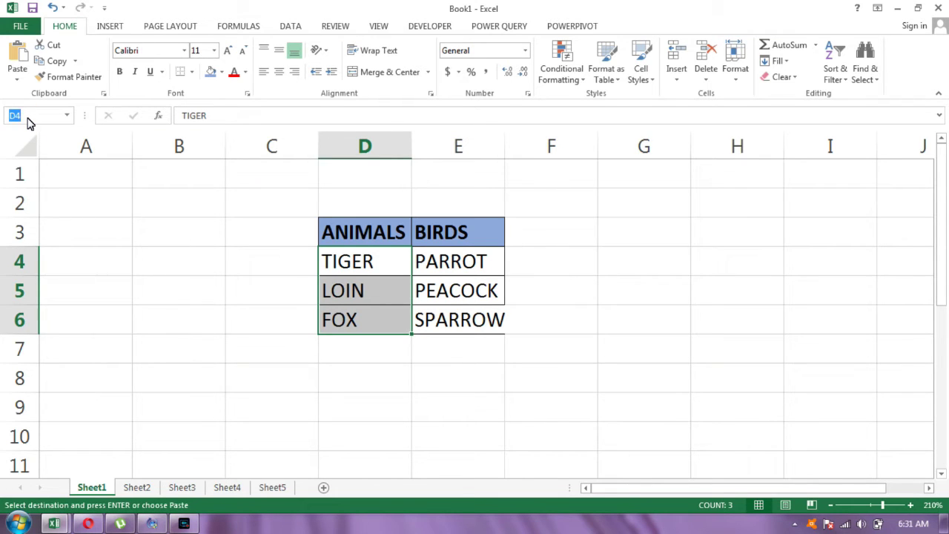
{"action": "type", "text": "ANIMALS"}
{"action": "key", "text": "Return"}
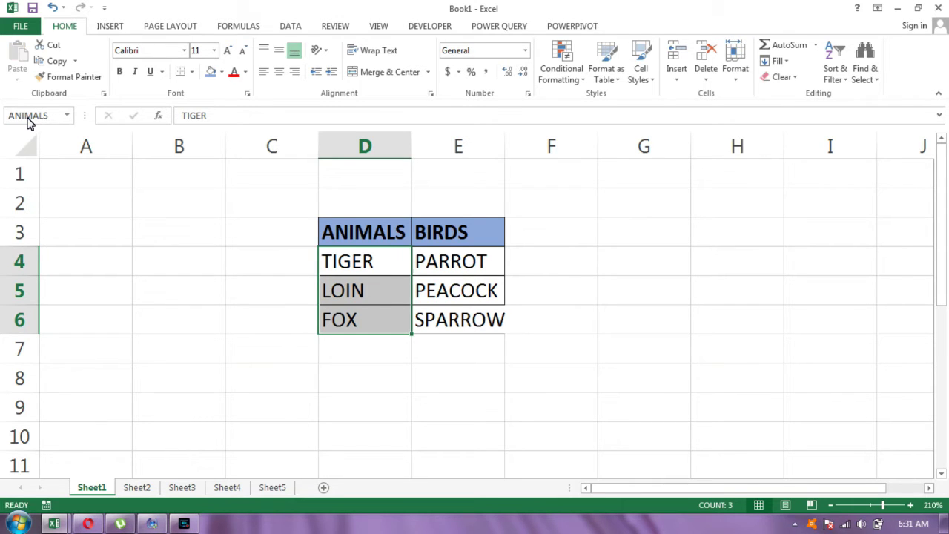
{"action": "left_click", "coordinate": [480, 268]}
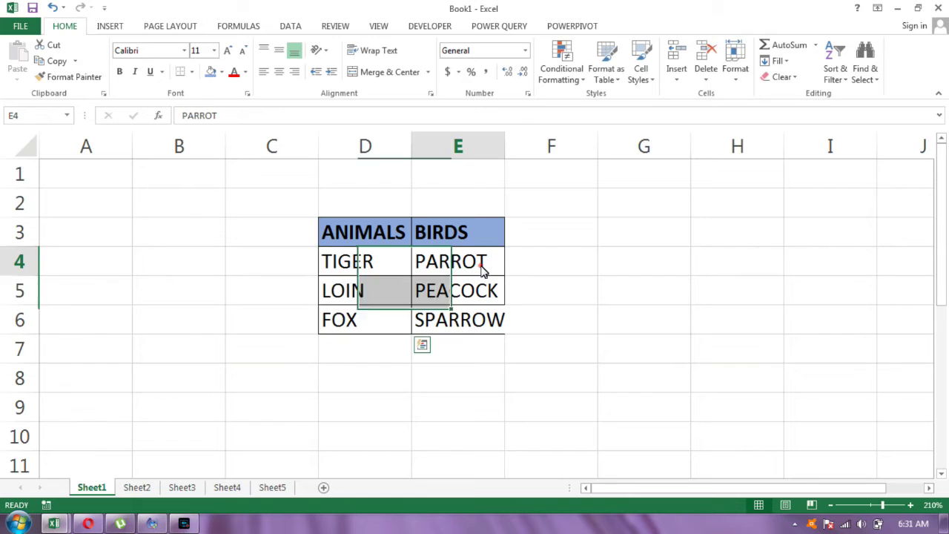
{"action": "key", "text": "shift+Down"}
{"action": "key", "text": "shift+Down"}
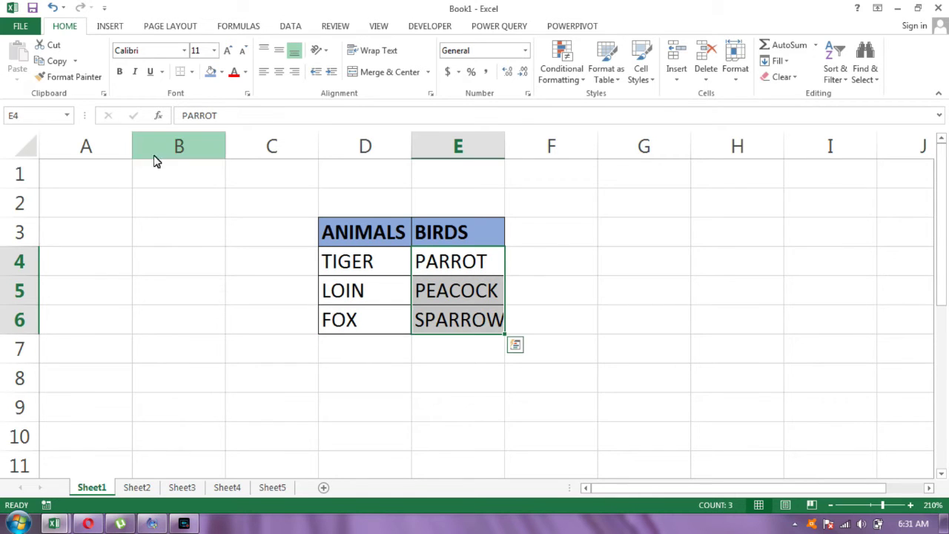
{"action": "left_click", "coordinate": [28, 121]}
{"action": "type", "text": "B"}
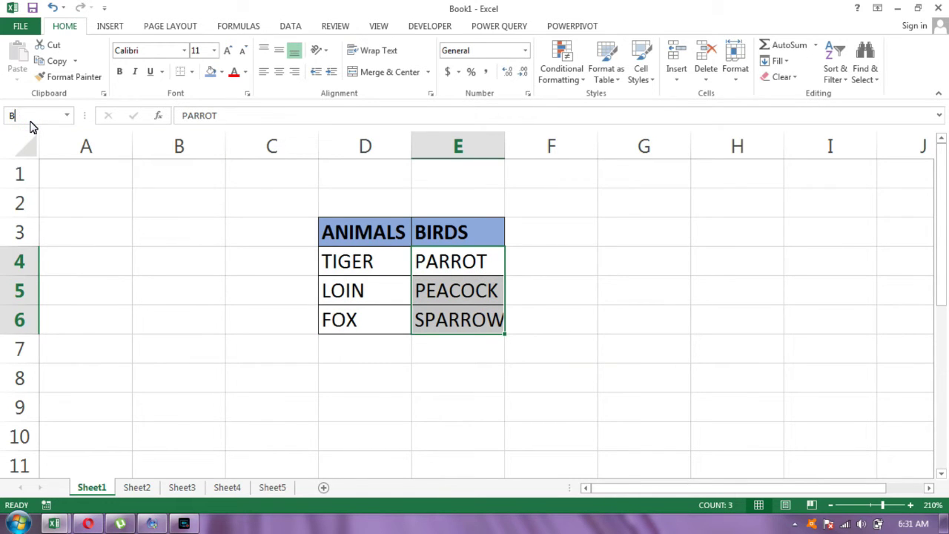
{"action": "key", "text": "Return"}
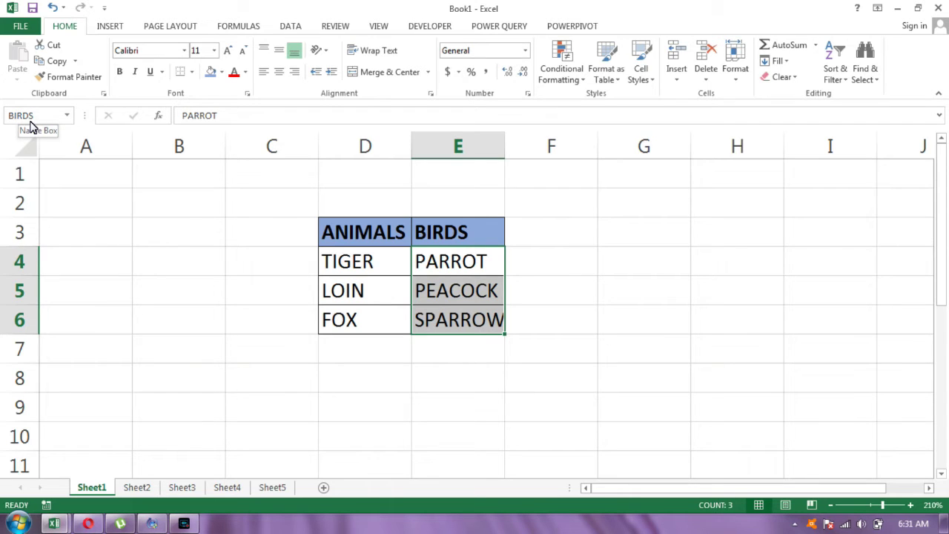
Enter the heading VALIDATION-1 in cell G3
{"action": "key", "text": "Up"}
{"action": "key", "text": "Right"}
{"action": "key", "text": "Right"}
{"action": "key", "text": "Right"}
{"action": "key", "text": "Left"}
{"action": "type", "text": "VALD"}
{"action": "key", "text": "BackSpace"}
{"action": "type", "text": "IDATION-1"}
{"action": "key", "text": "Return"}
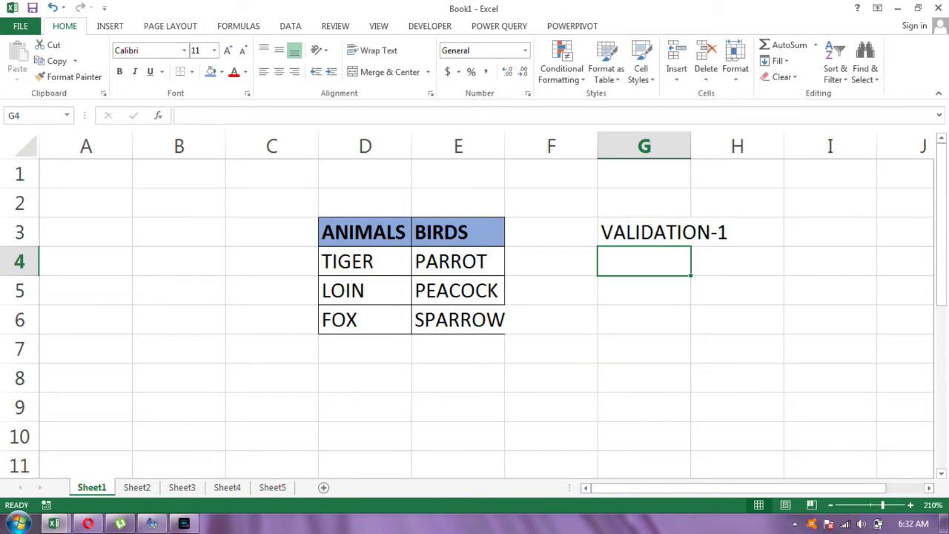
Add a List validation to G4 with source =$D$3:$E$3, the ANIMALS and BIRDS headers
{"action": "left_click", "coordinate": [295, 30]}
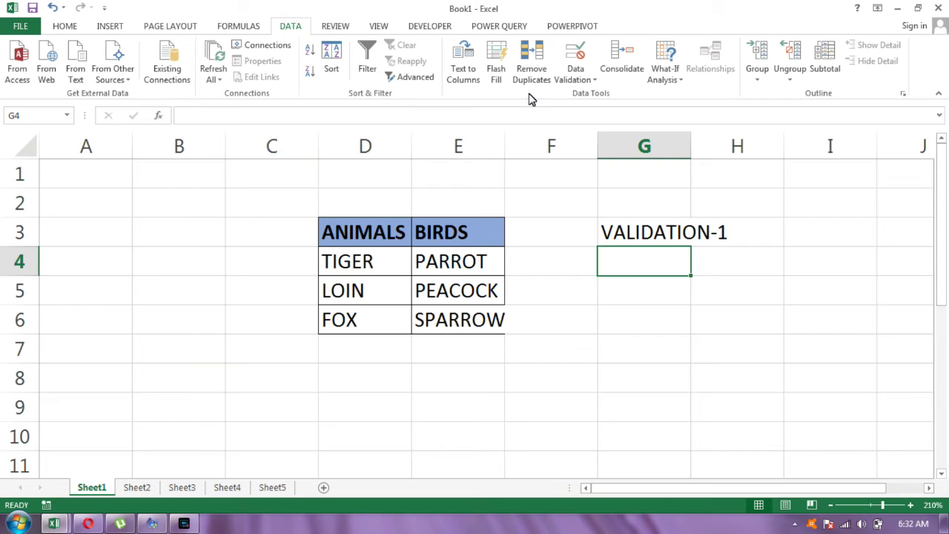
{"action": "left_click", "coordinate": [576, 80]}
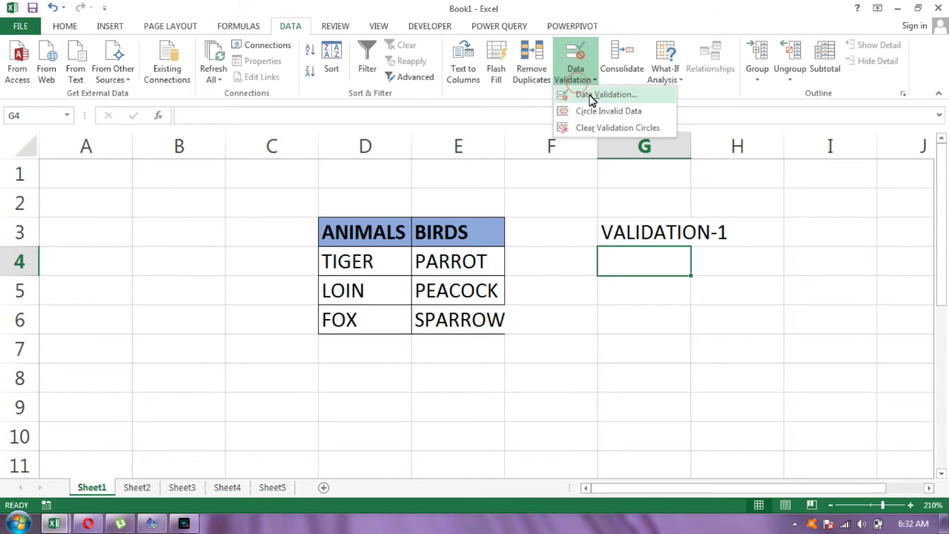
{"action": "left_click", "coordinate": [592, 96]}
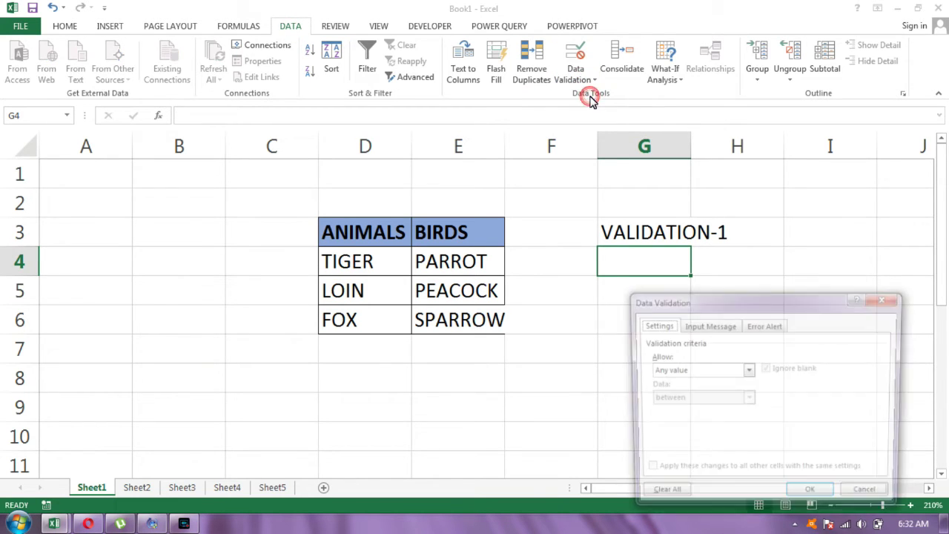
{"action": "left_click", "coordinate": [723, 370]}
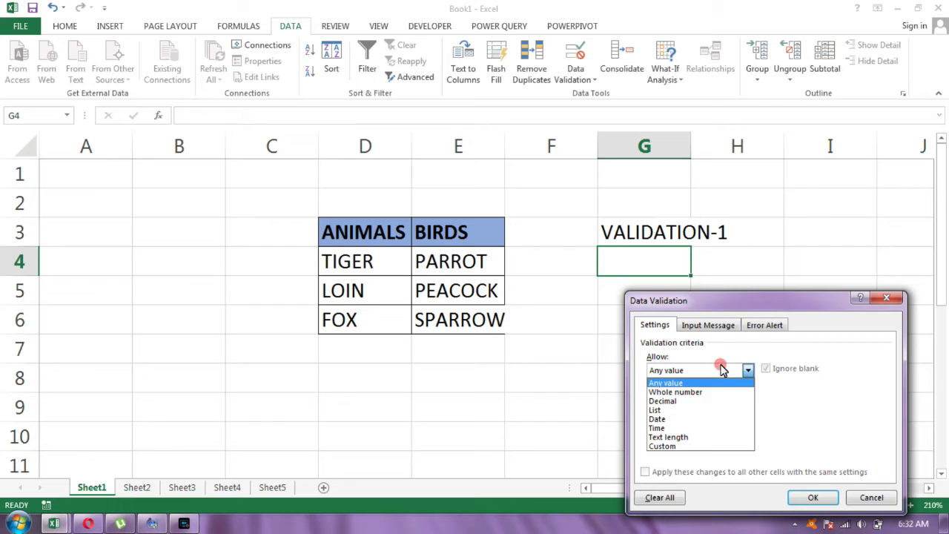
{"action": "left_click", "coordinate": [695, 415]}
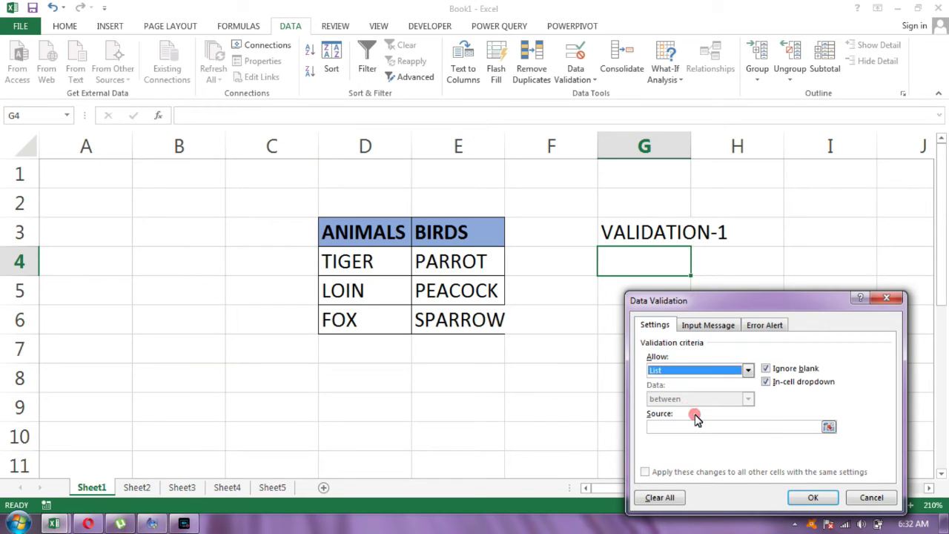
{"action": "left_click", "coordinate": [831, 428]}
{"action": "left_click", "coordinate": [829, 428]}
{"action": "left_click_drag", "start_coordinate": [402, 241], "coordinate": [437, 243]}
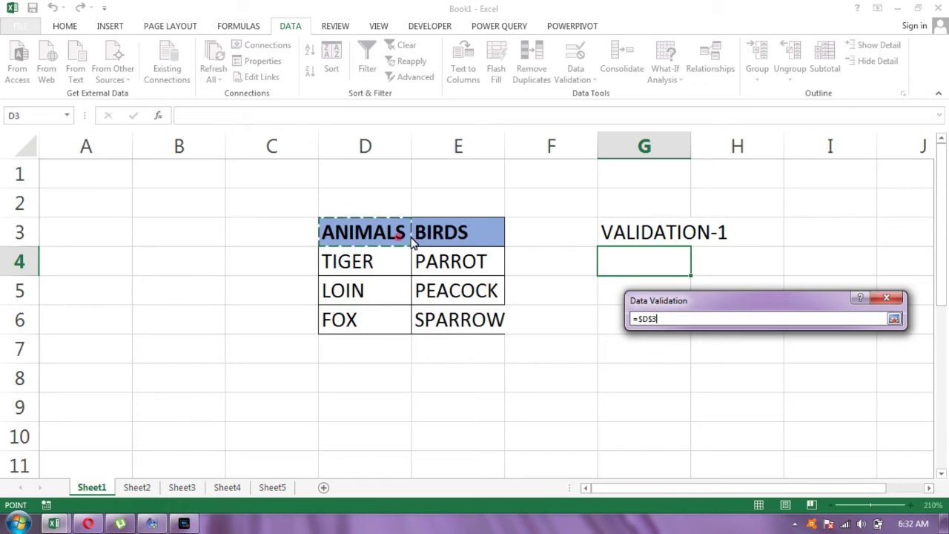
{"action": "left_click", "coordinate": [896, 319]}
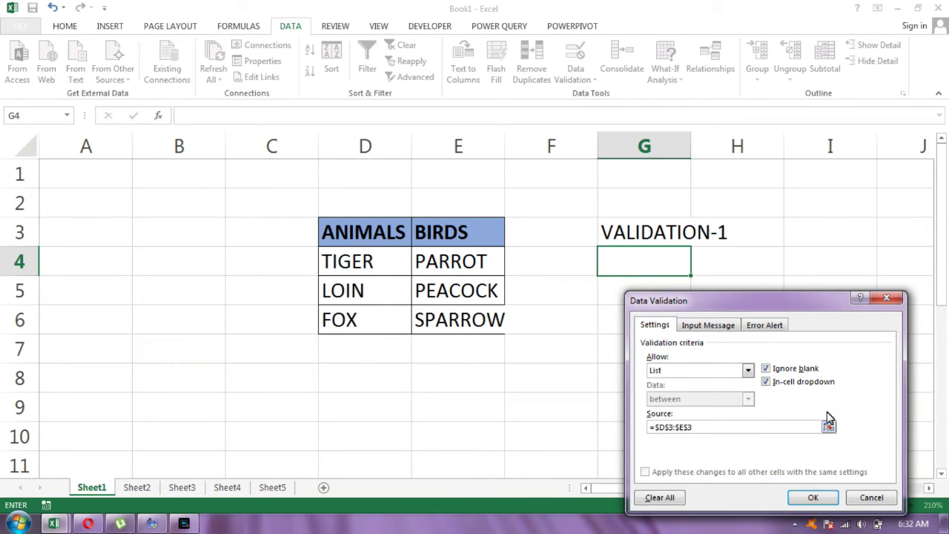
{"action": "left_click", "coordinate": [812, 501]}
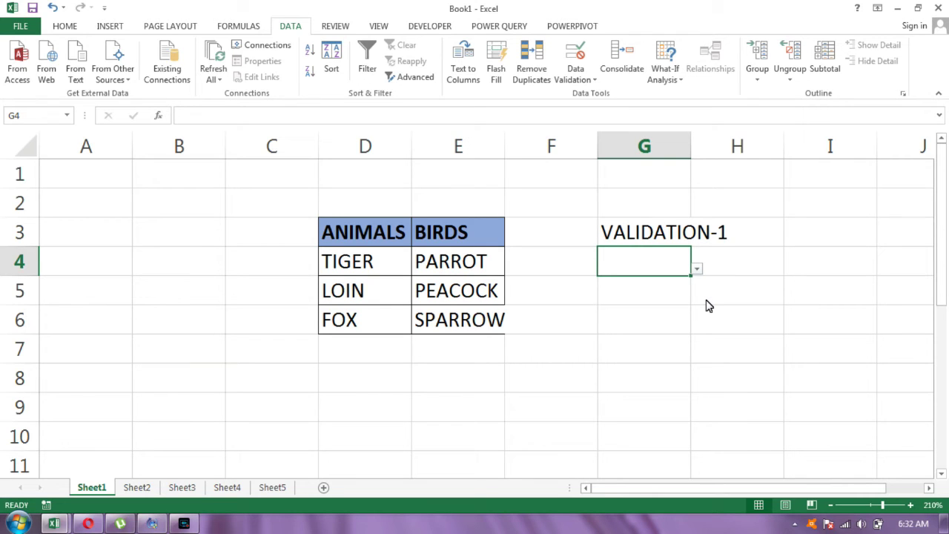
Pick ANIMALS in G4's drop-down and autofit column G
{"action": "left_click", "coordinate": [698, 269]}
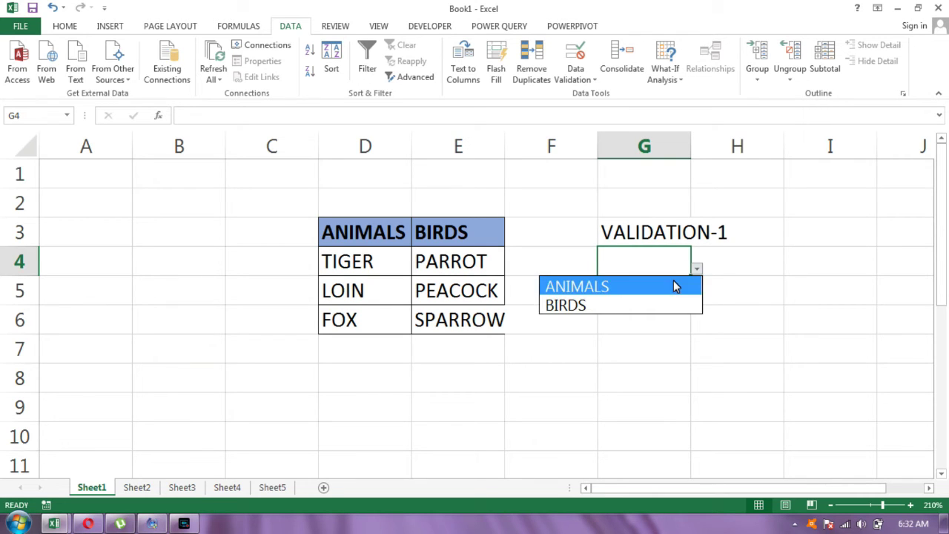
{"action": "left_click", "coordinate": [675, 286]}
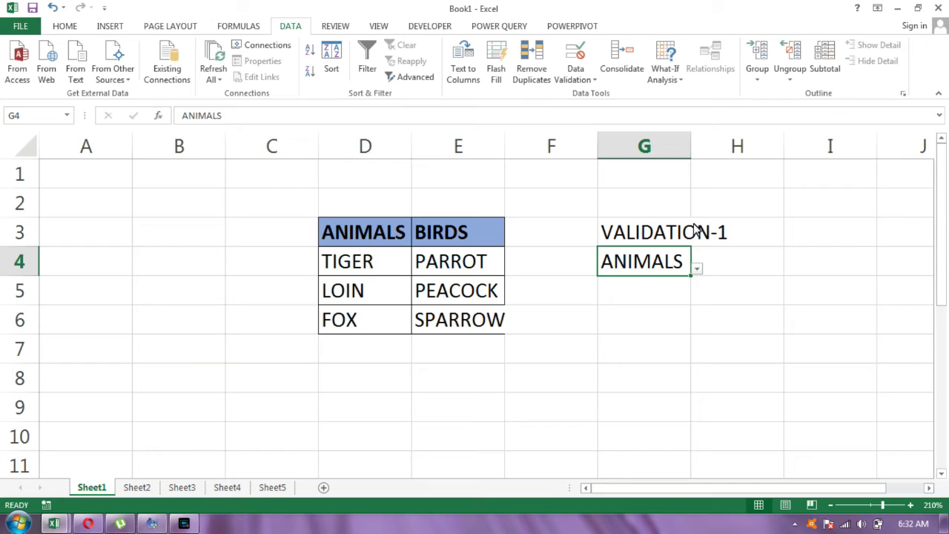
{"action": "double_click", "coordinate": [691, 152]}
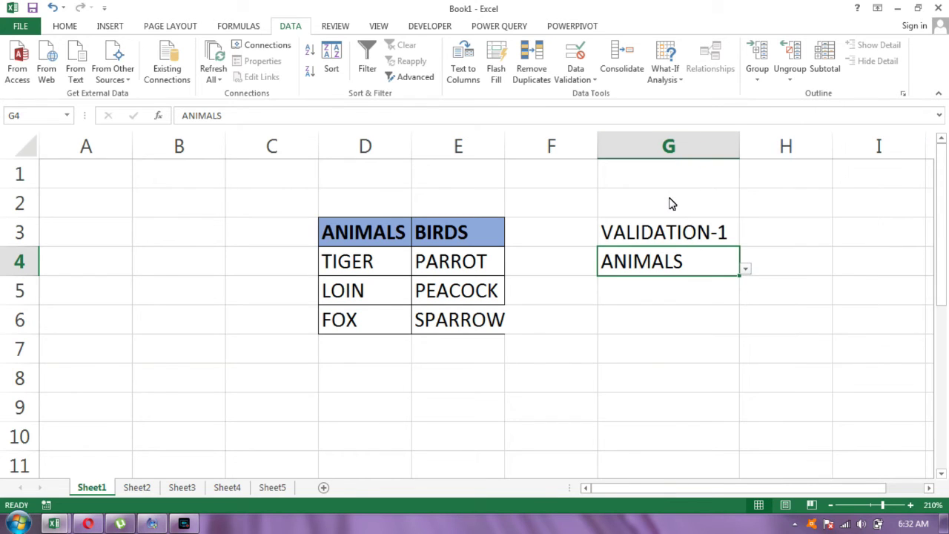
Copy the G3 heading to H3, change it to VALIDATION-2, and autofit column H
{"action": "left_click", "coordinate": [666, 234]}
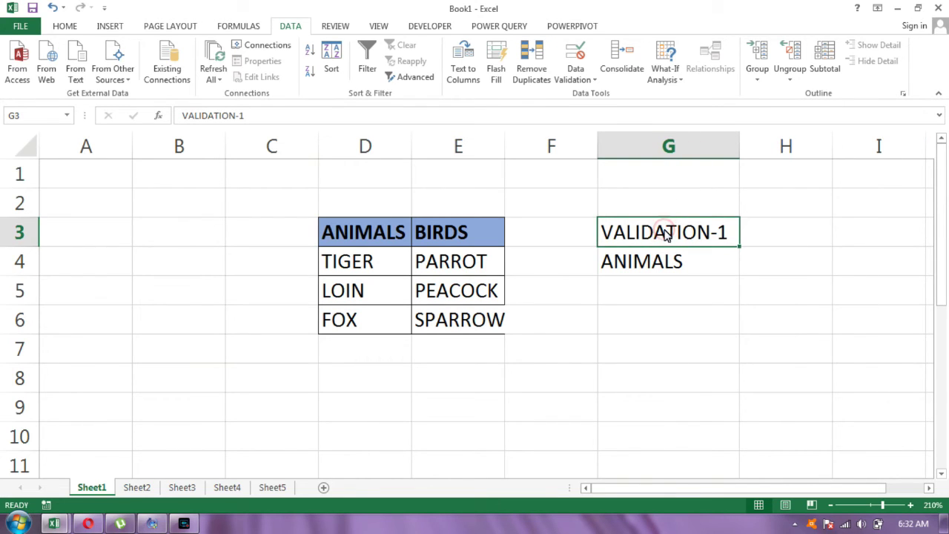
{"action": "key", "text": "ctrl+c"}
{"action": "key", "text": "Right"}
{"action": "key", "text": "ctrl+v"}
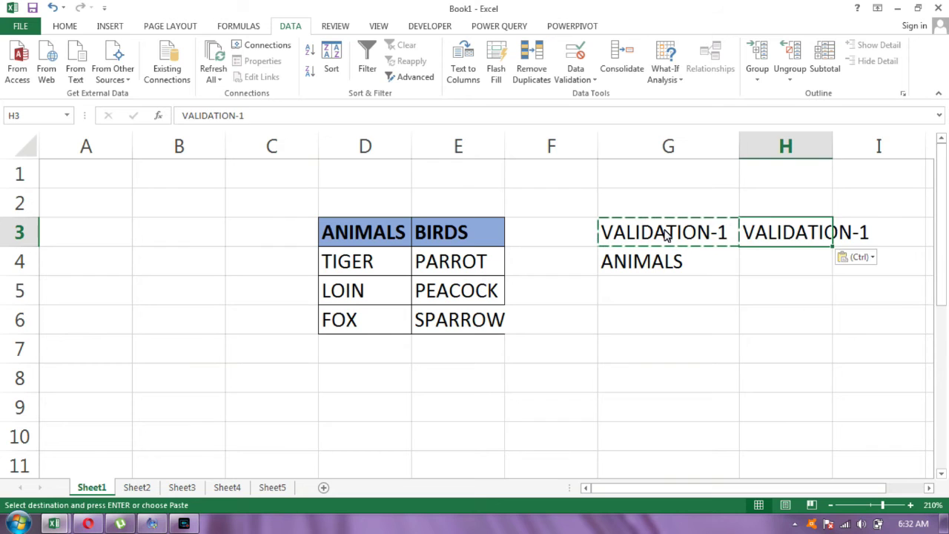
{"action": "left_click", "coordinate": [460, 117]}
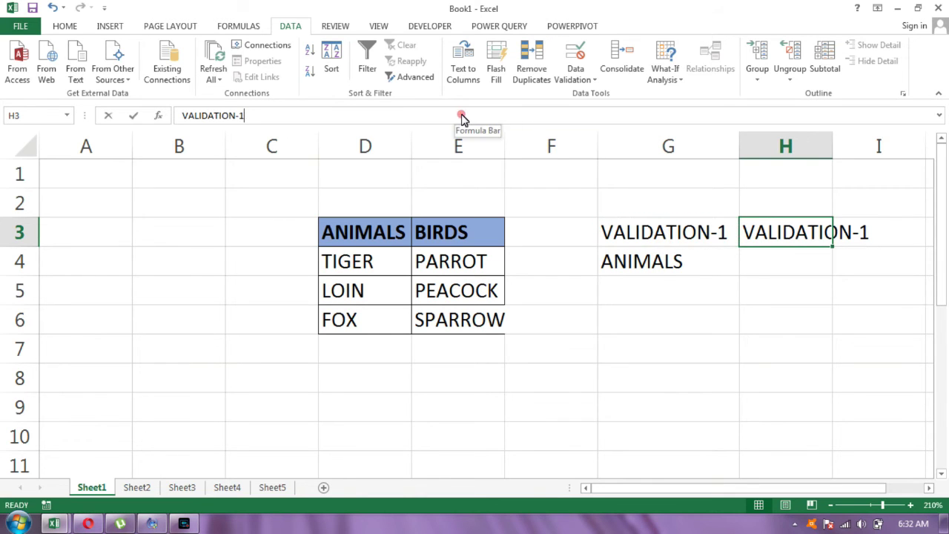
{"action": "key", "text": "BackSpace"}
{"action": "type", "text": "2"}
{"action": "key", "text": "Return"}
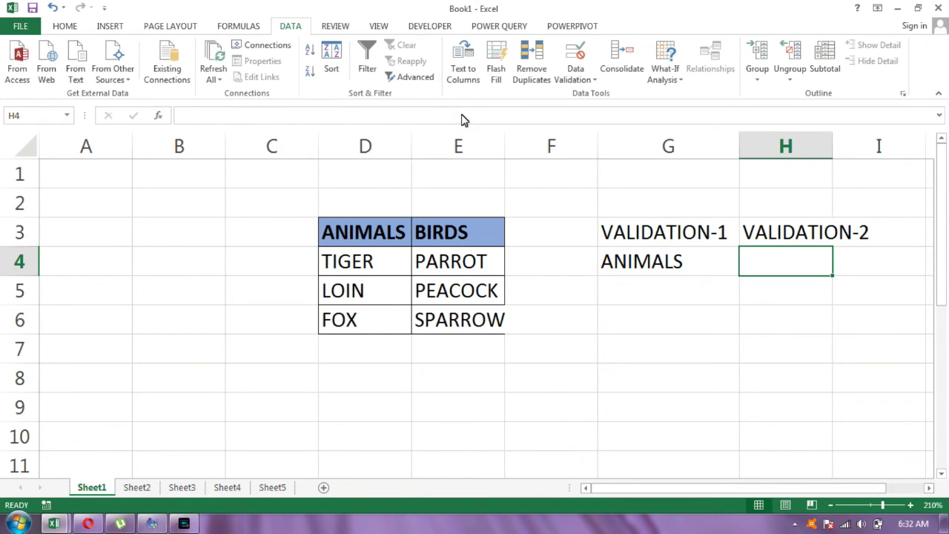
{"action": "double_click", "coordinate": [832, 146]}
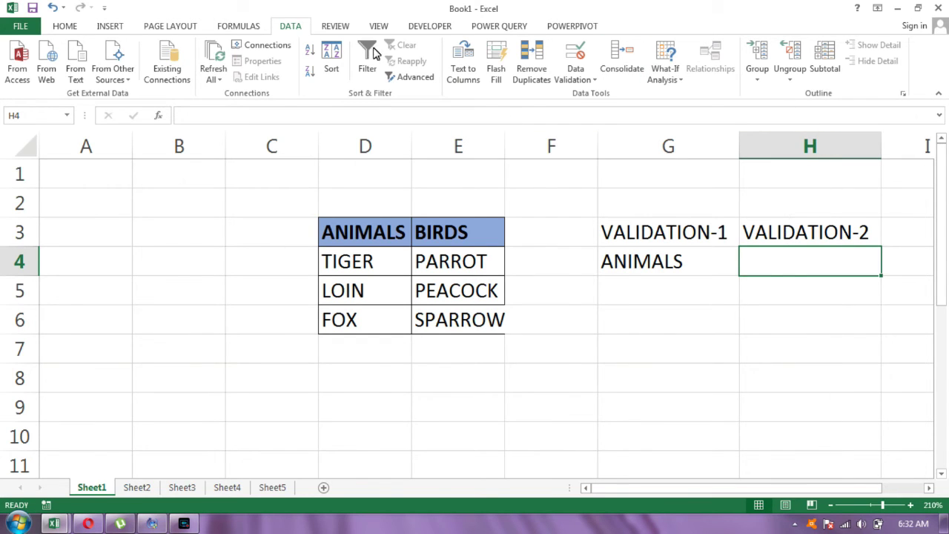
Set H4's validation to a List with the source =INDIRECT($G$4)
{"action": "left_click", "coordinate": [576, 77]}
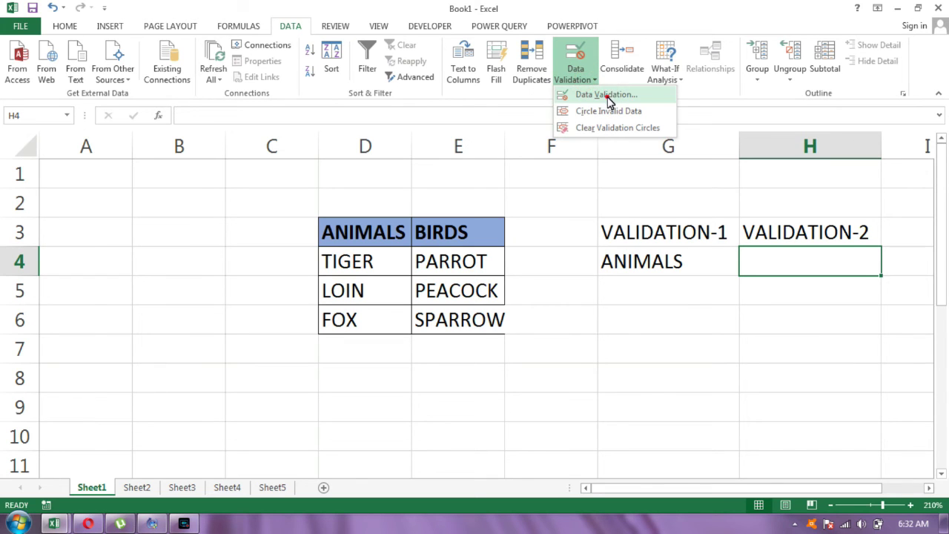
{"action": "left_click", "coordinate": [607, 96]}
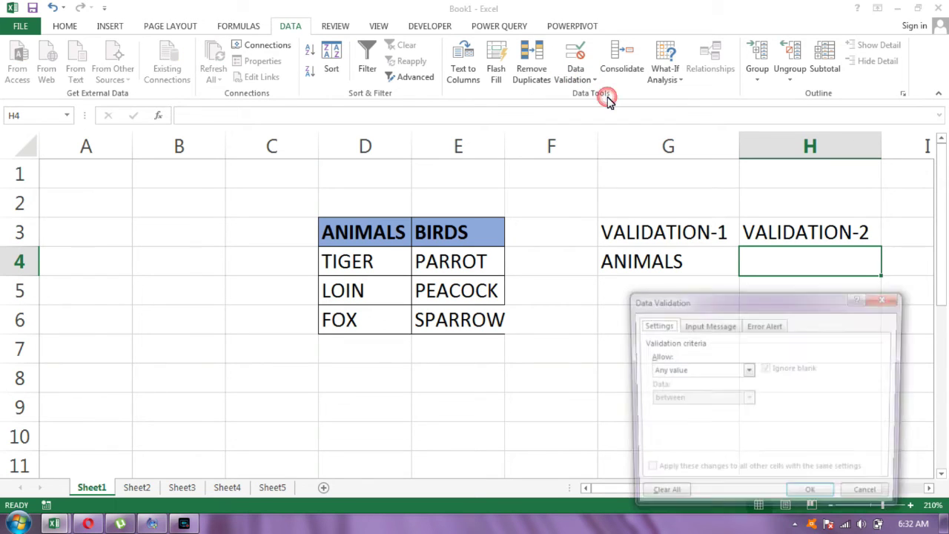
{"action": "left_click", "coordinate": [689, 371]}
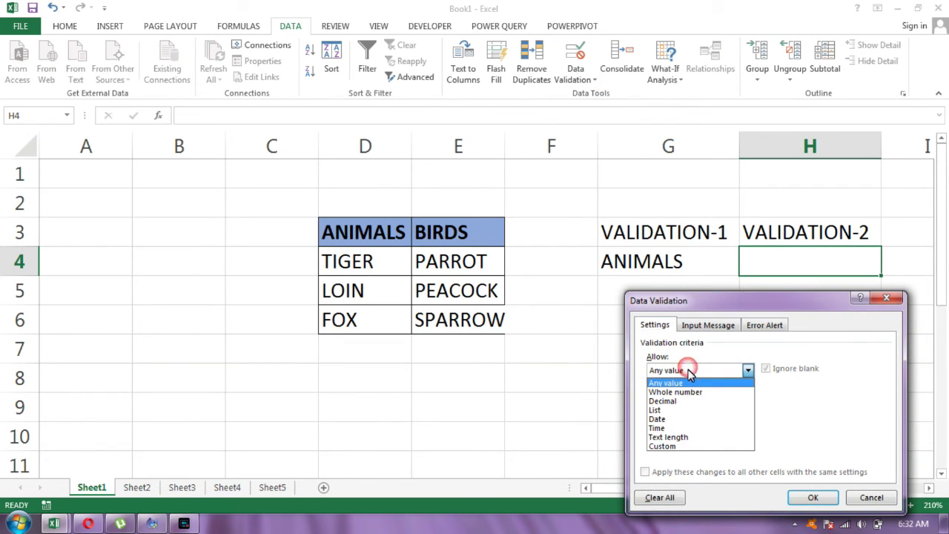
{"action": "left_click", "coordinate": [683, 410]}
{"action": "left_click", "coordinate": [683, 428]}
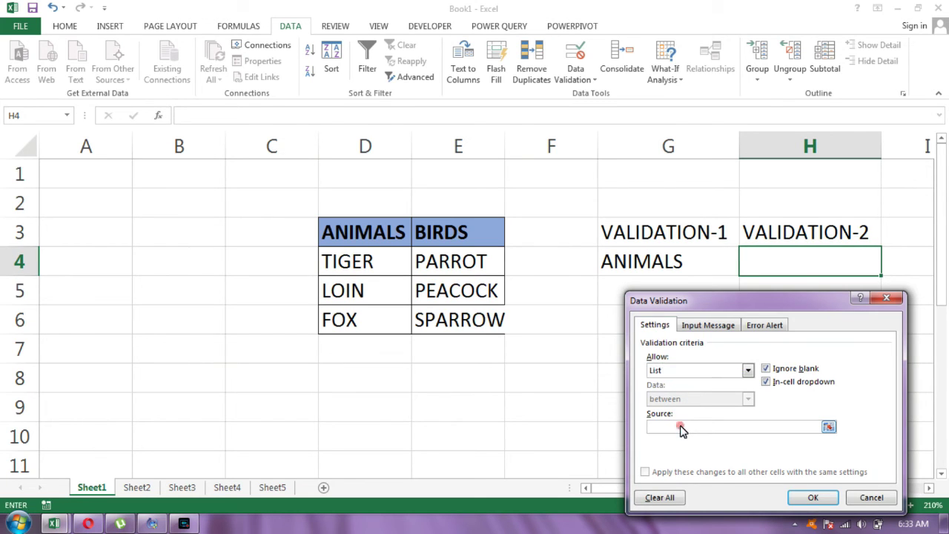
{"action": "type", "text": "=INDIRE"}
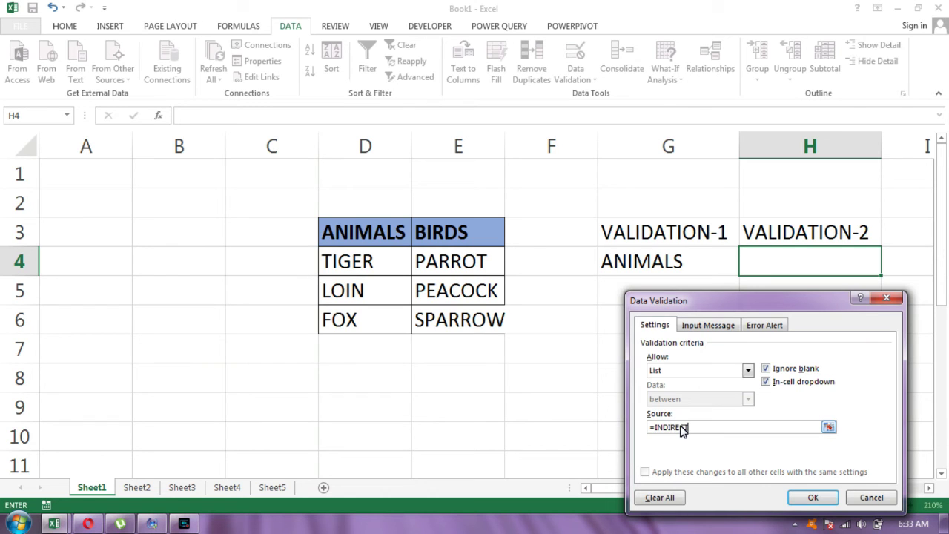
{"action": "type", "text": "CT("}
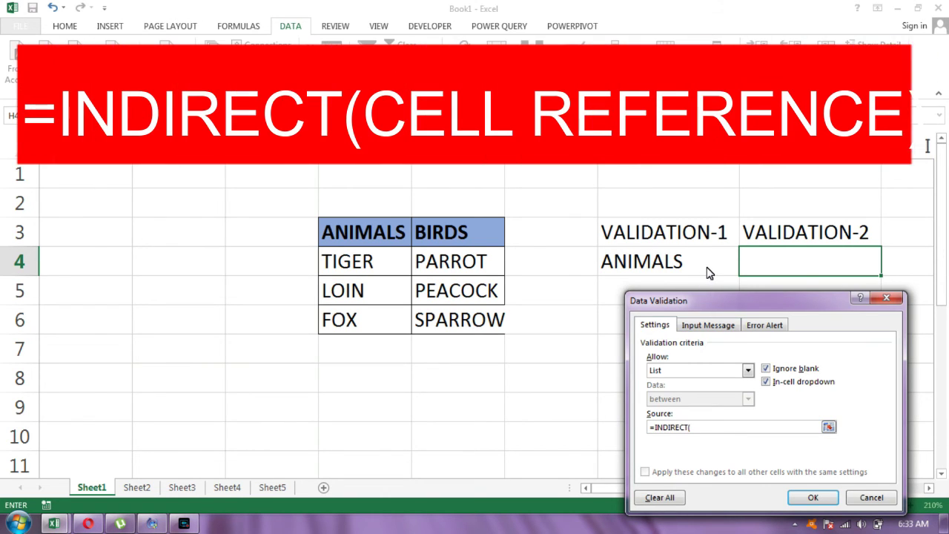
{"action": "left_click", "coordinate": [701, 264]}
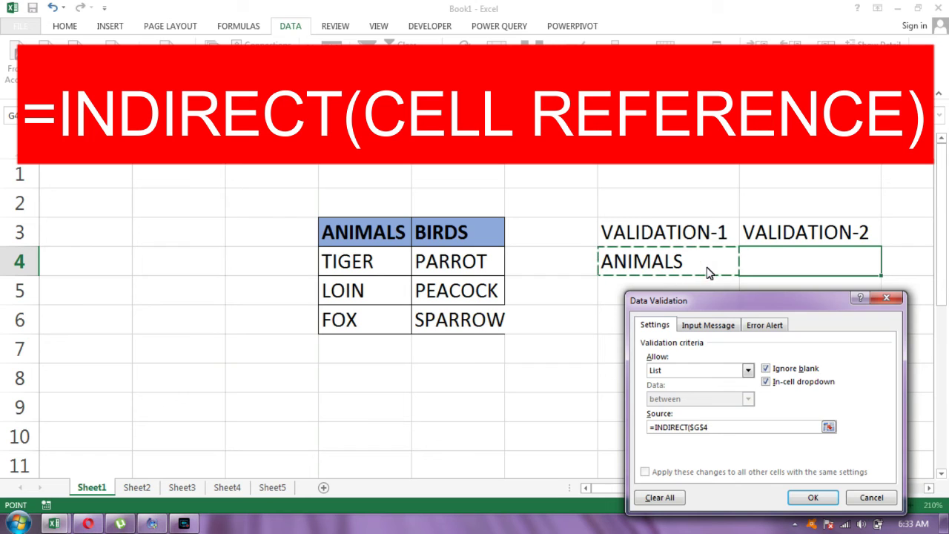
{"action": "type", "text": ")"}
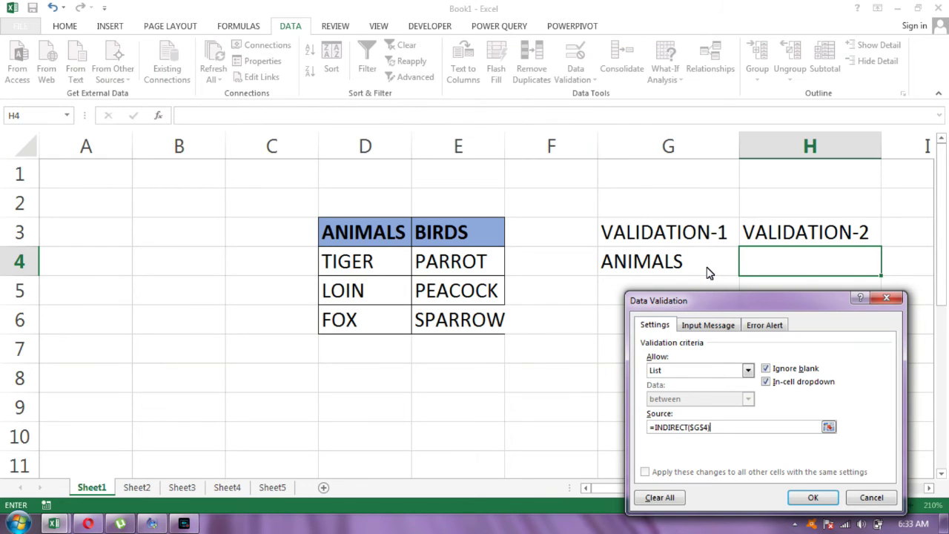
{"action": "key", "text": "Return"}
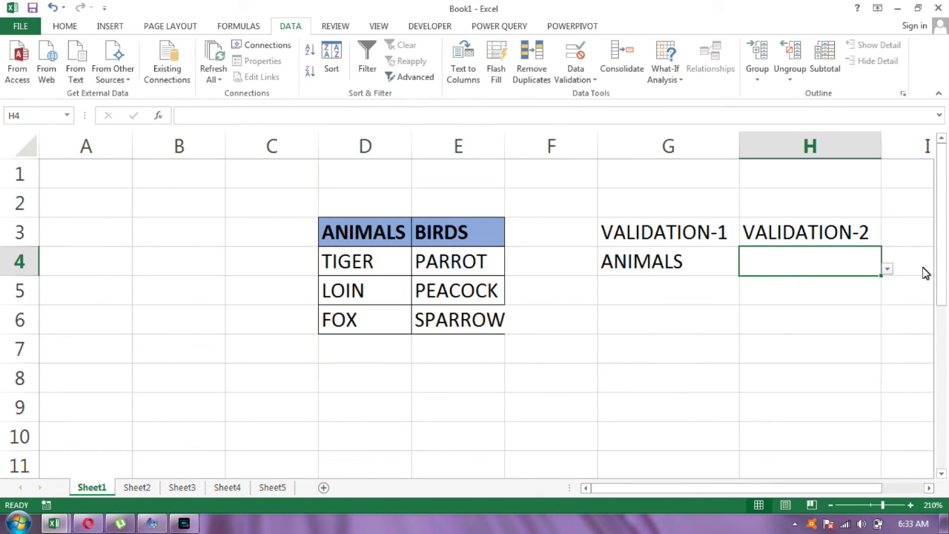
Pick FOX from H4's animal list
{"action": "left_click", "coordinate": [888, 269]}
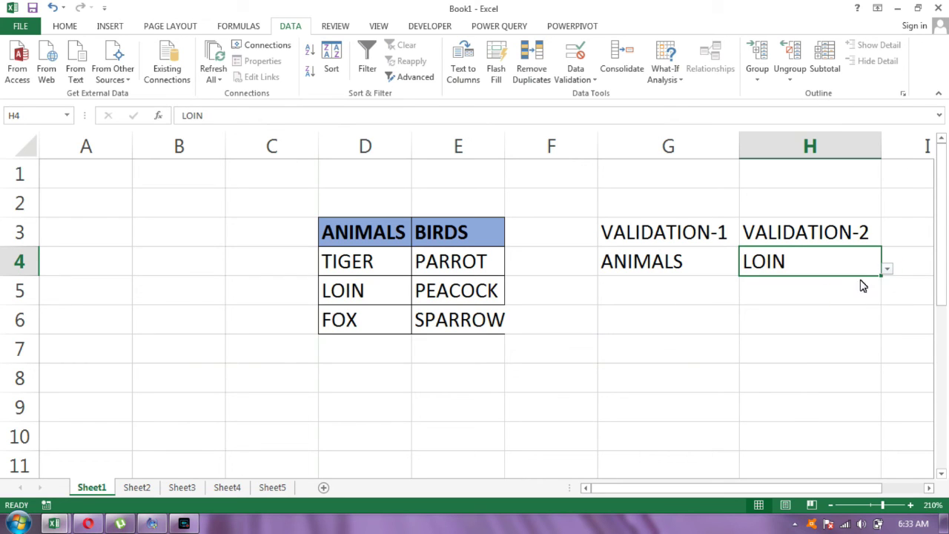
{"action": "left_click", "coordinate": [887, 270]}
{"action": "left_click", "coordinate": [810, 324]}
Switch G4 to BIRDS, then pick PEACOCK from H4's updated bird list
{"action": "left_click", "coordinate": [697, 268]}
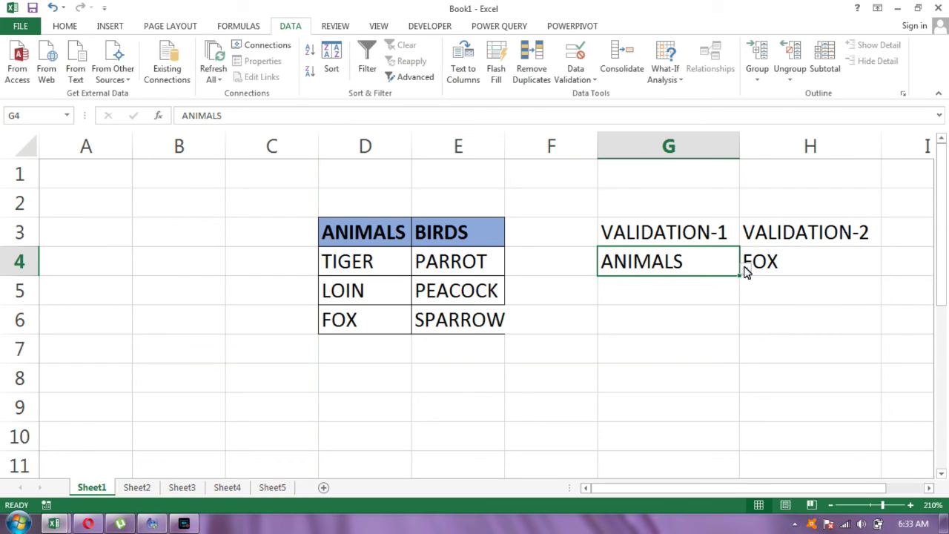
{"action": "left_click", "coordinate": [744, 270]}
{"action": "left_click", "coordinate": [708, 304]}
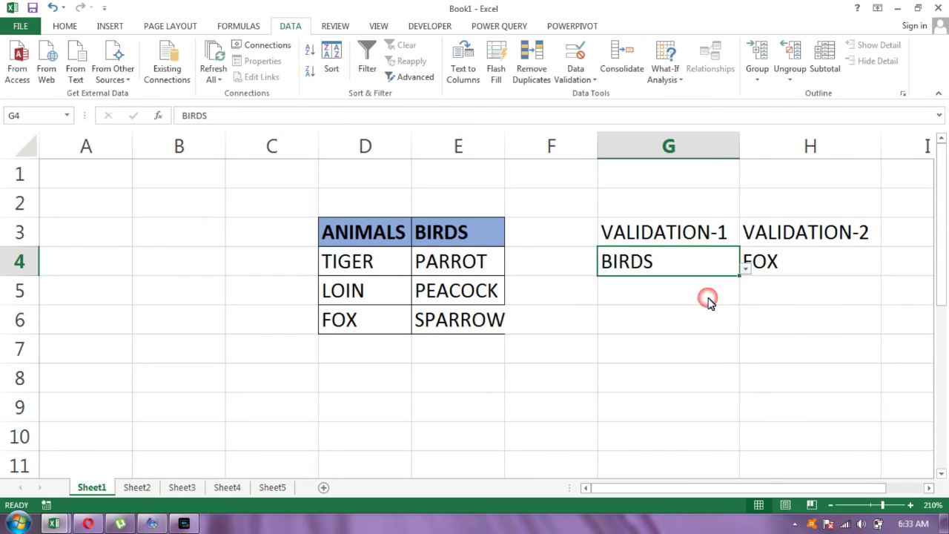
{"action": "left_click", "coordinate": [864, 265]}
{"action": "left_click", "coordinate": [887, 272]}
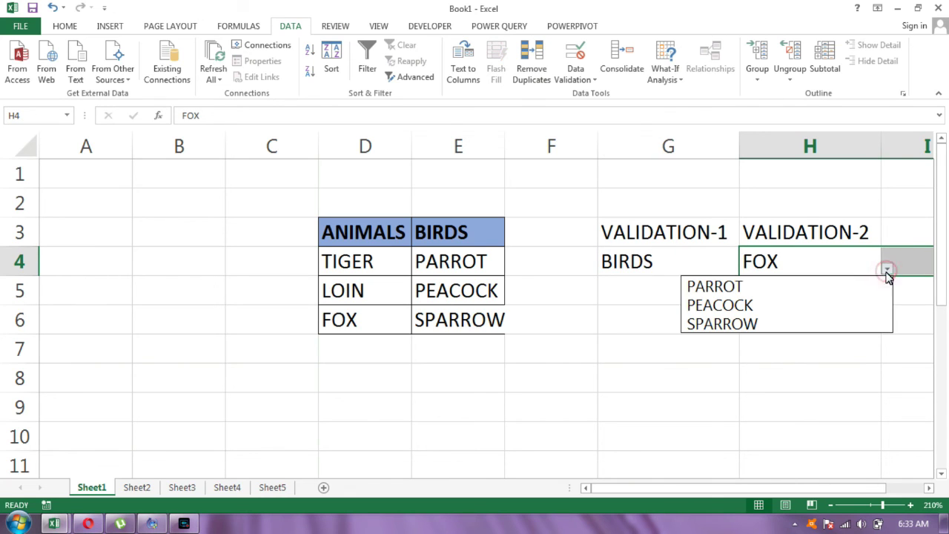
{"action": "left_click", "coordinate": [845, 304]}
{"action": "left_click", "coordinate": [763, 311]}
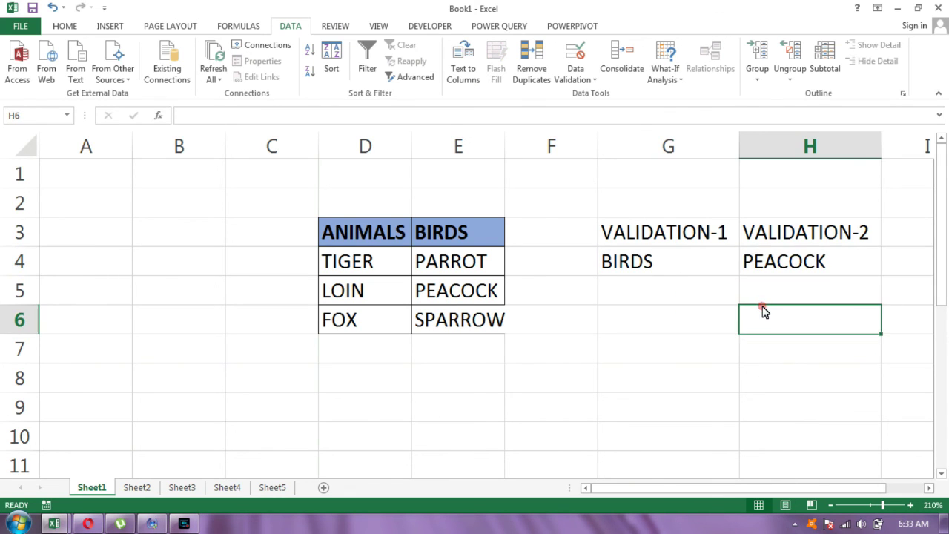